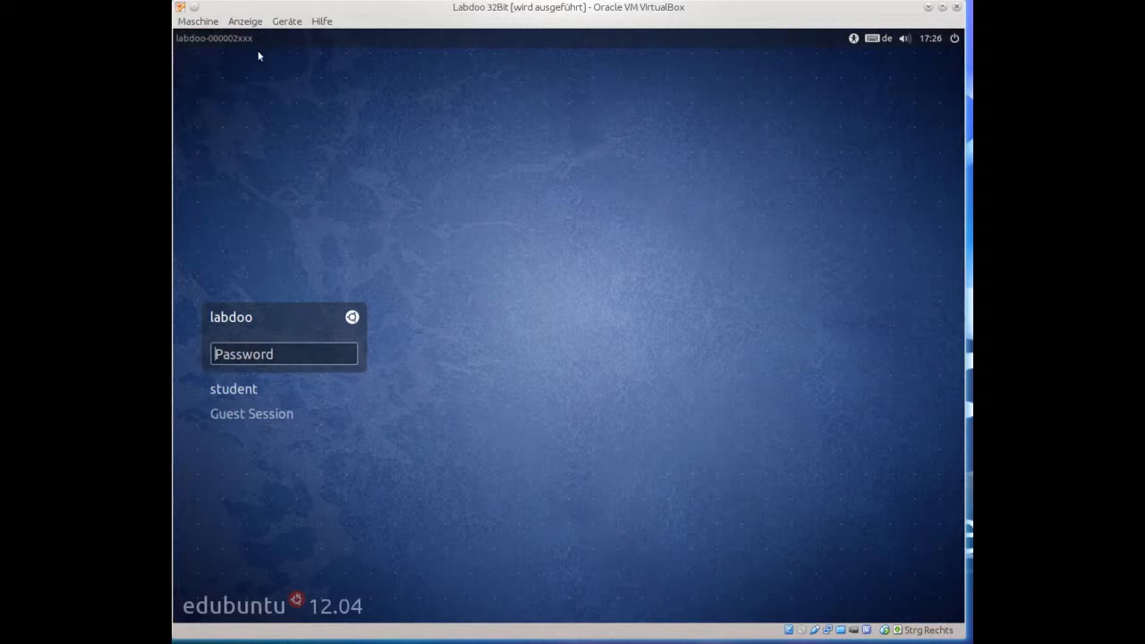
Log in to the labdoo account by entering its password at the login screen.
type("la")
key("Return")
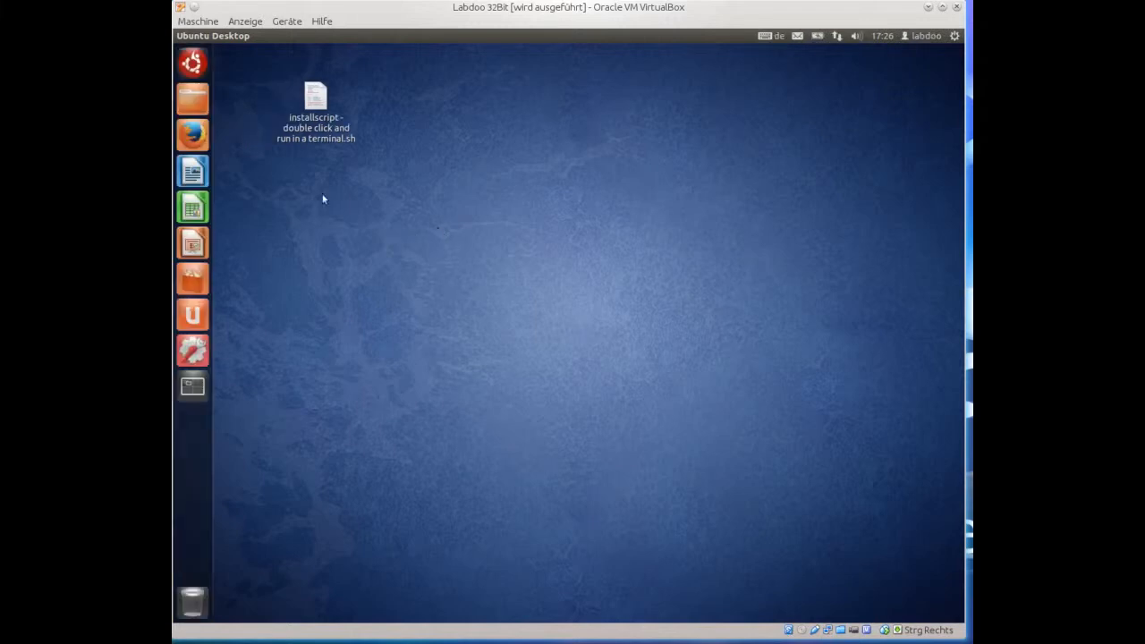
Launch Terminal from the Dash and run gksudo gedit /etc/hosts.
left_click(192, 62)
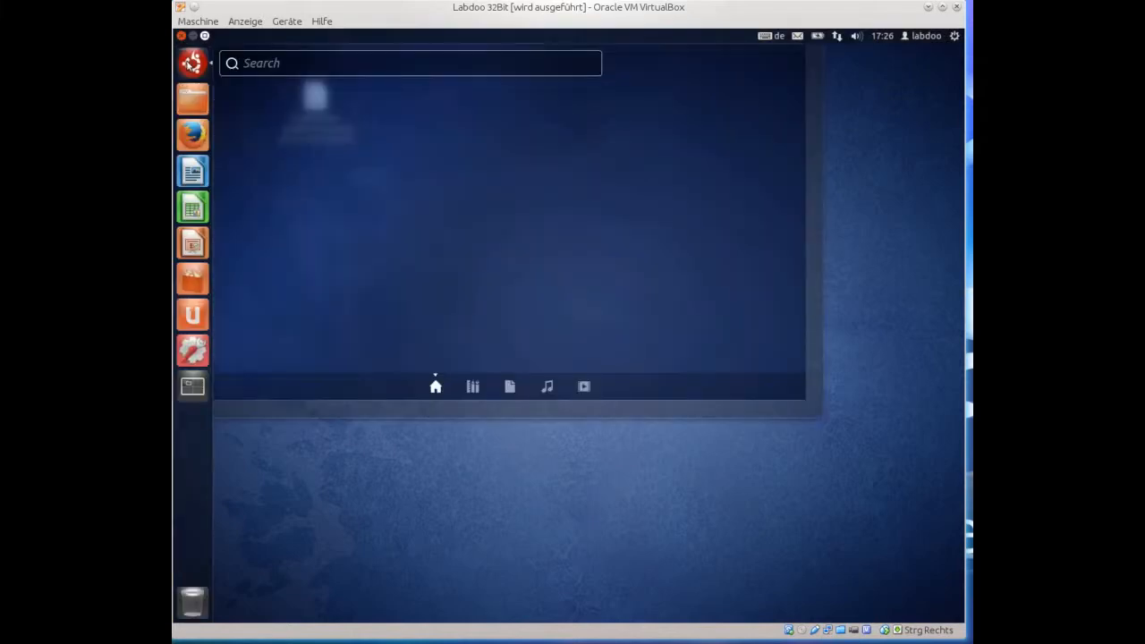
type("termin")
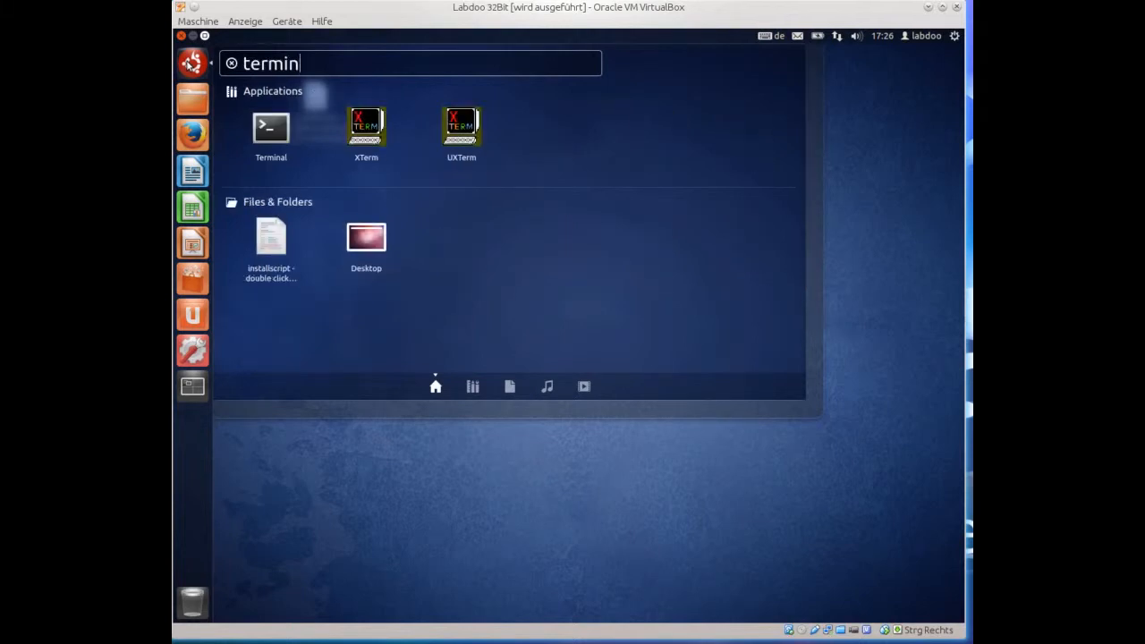
left_click(275, 131)
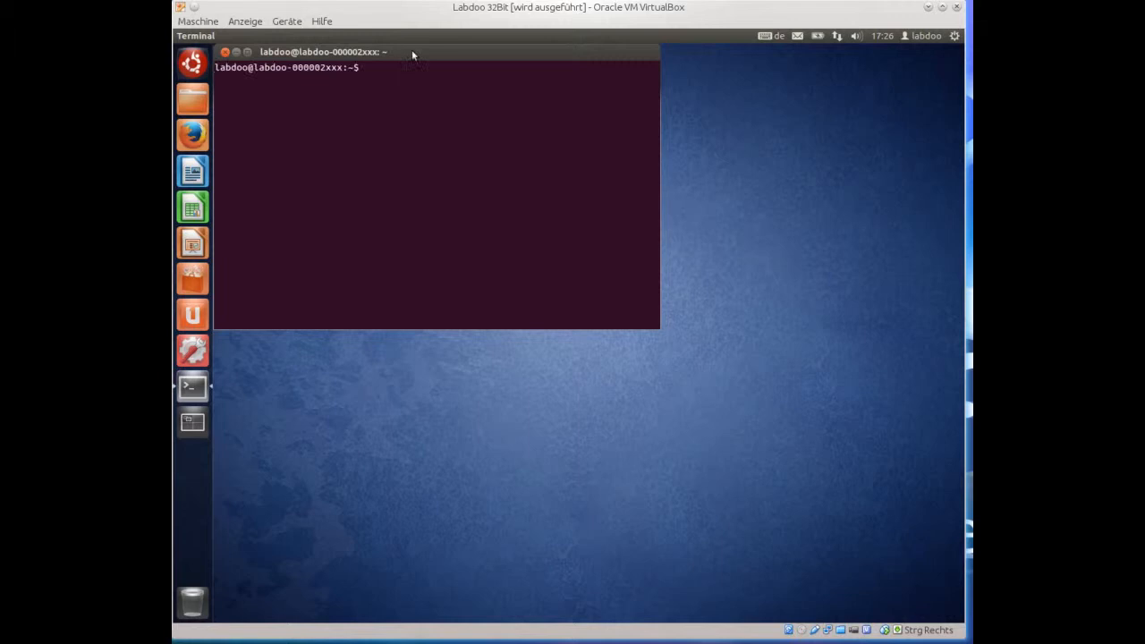
left_click_drag(411, 55, 521, 190)
type("gksudo gedit /etc/")
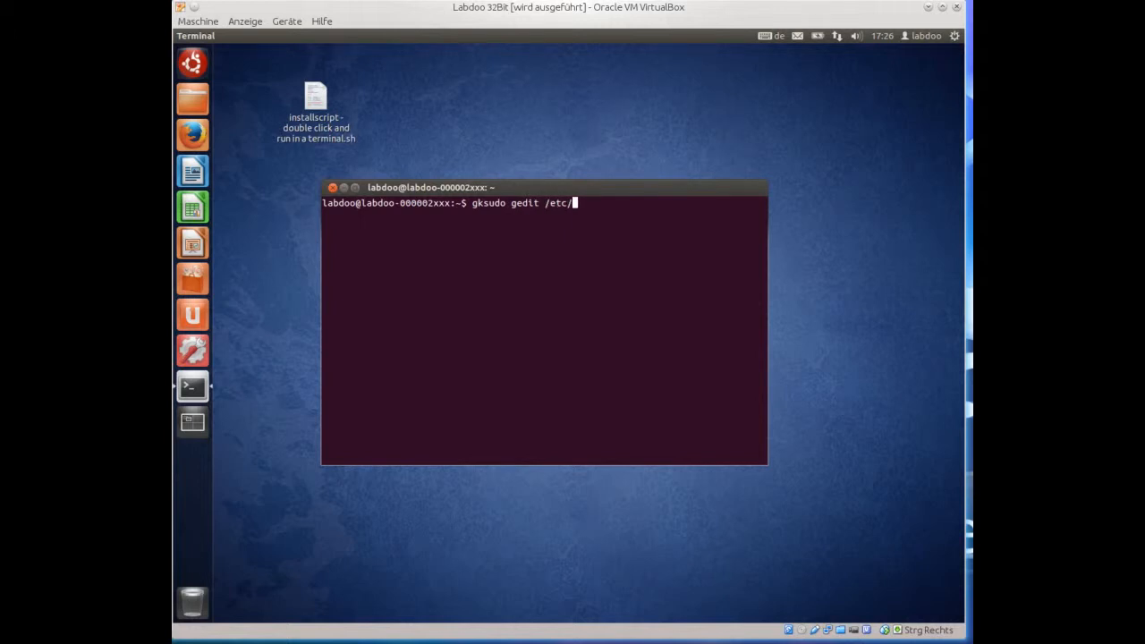
type("hosts")
key("Return")
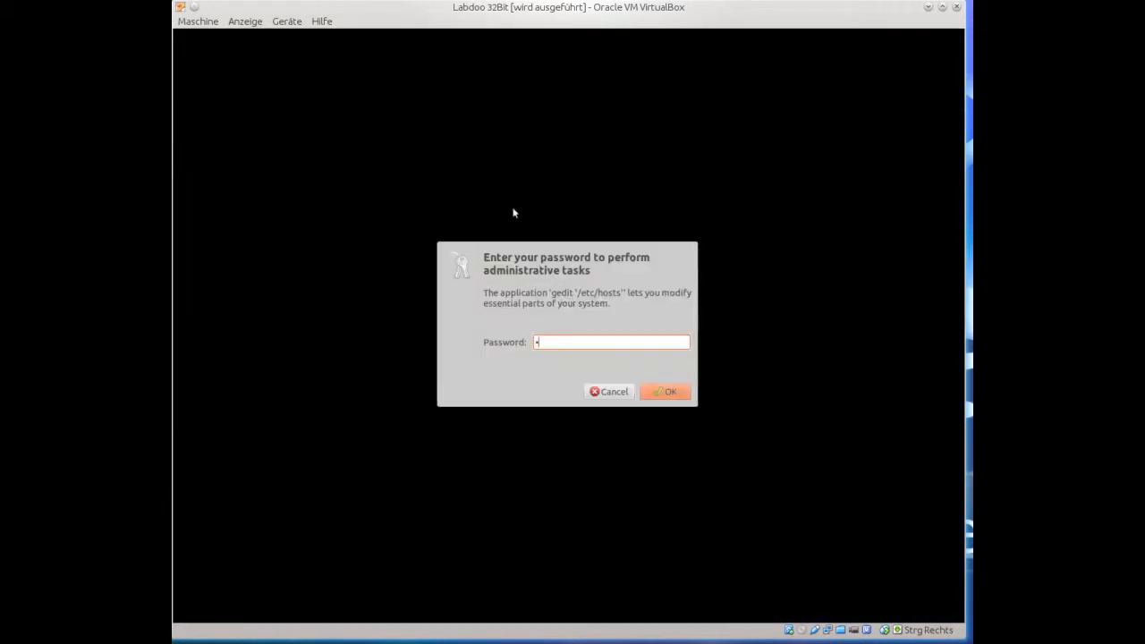
Authenticate as administrator and change the line-2 hostname suffix to 999 (labdoo-000002999).
key("Return")
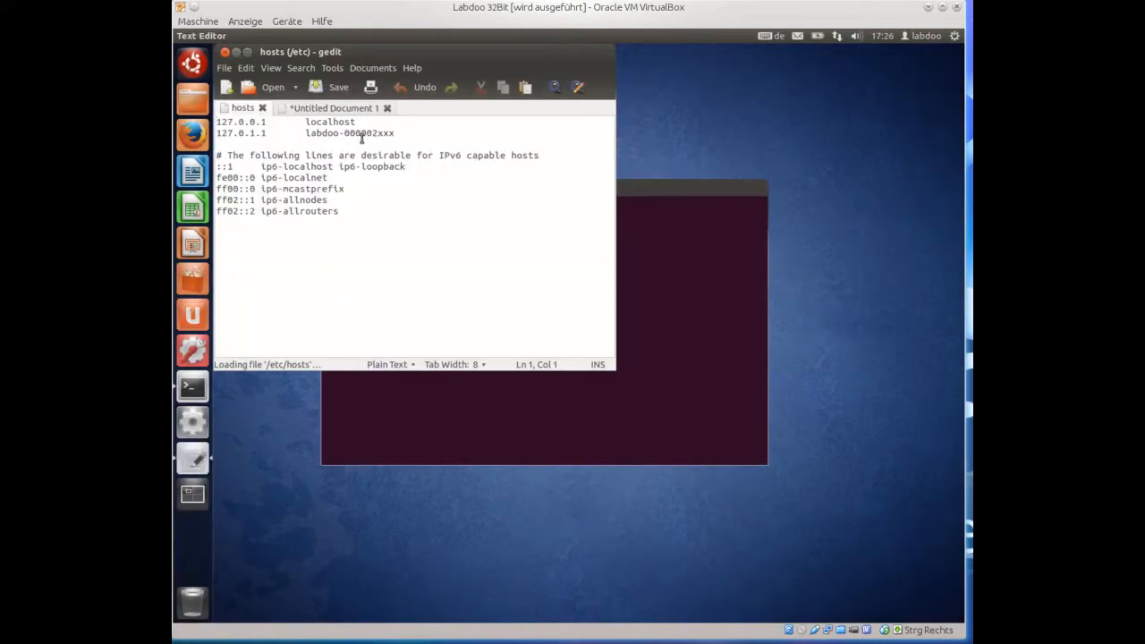
left_click(404, 132)
key("BackSpace")
key("BackSpace")
key("BackSpace")
type("999")
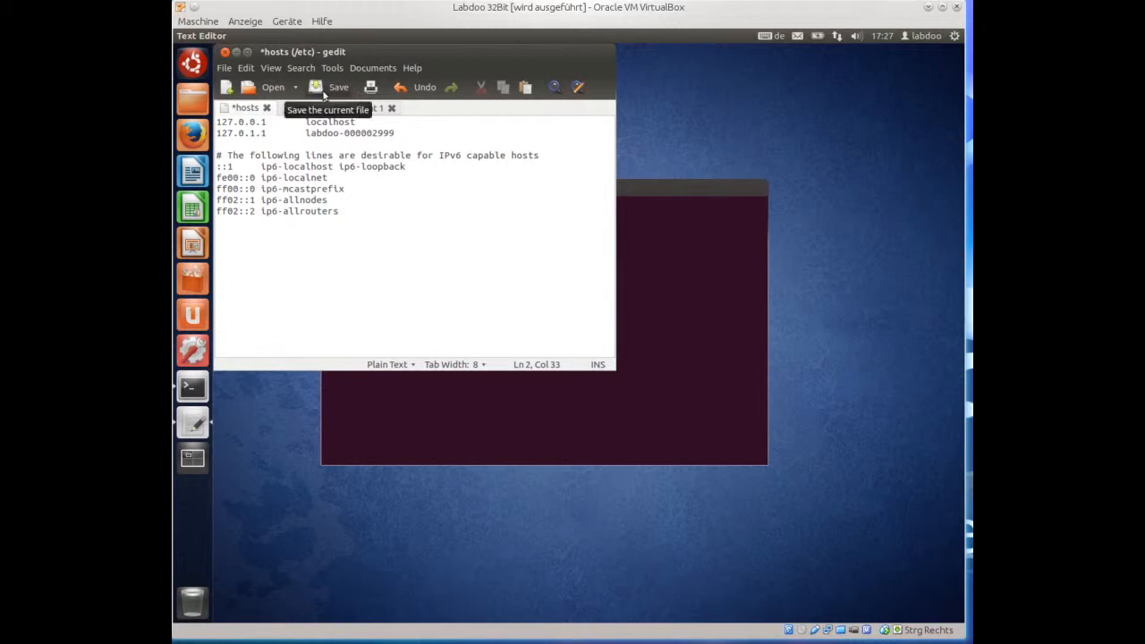
Save /etc/hosts and close gedit without saving the untitled document.
left_click(324, 93)
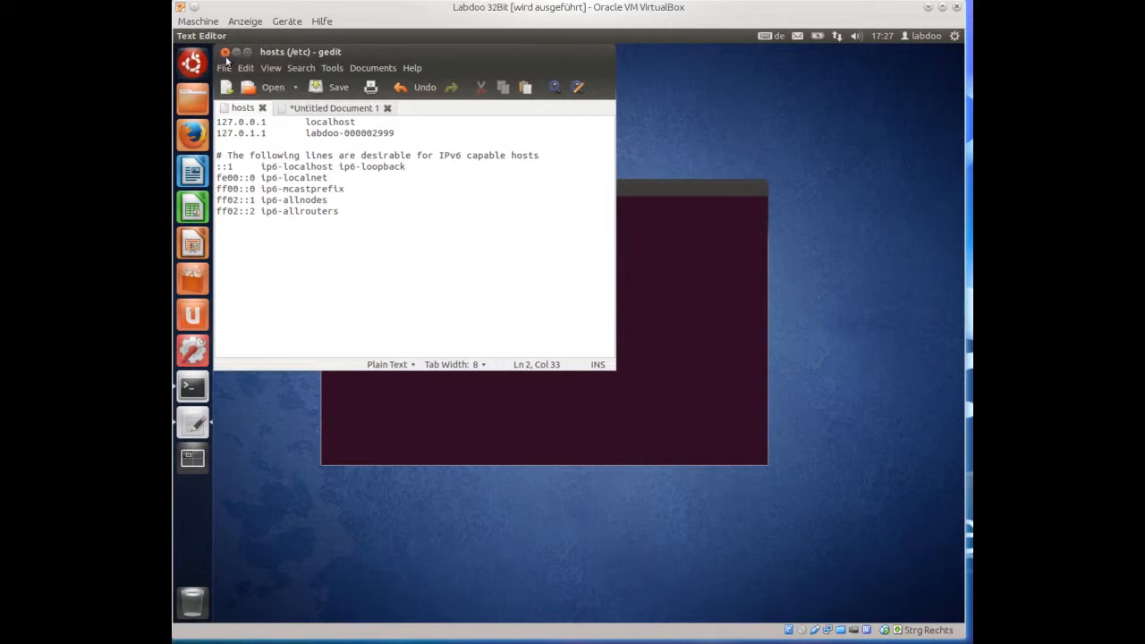
left_click(224, 52)
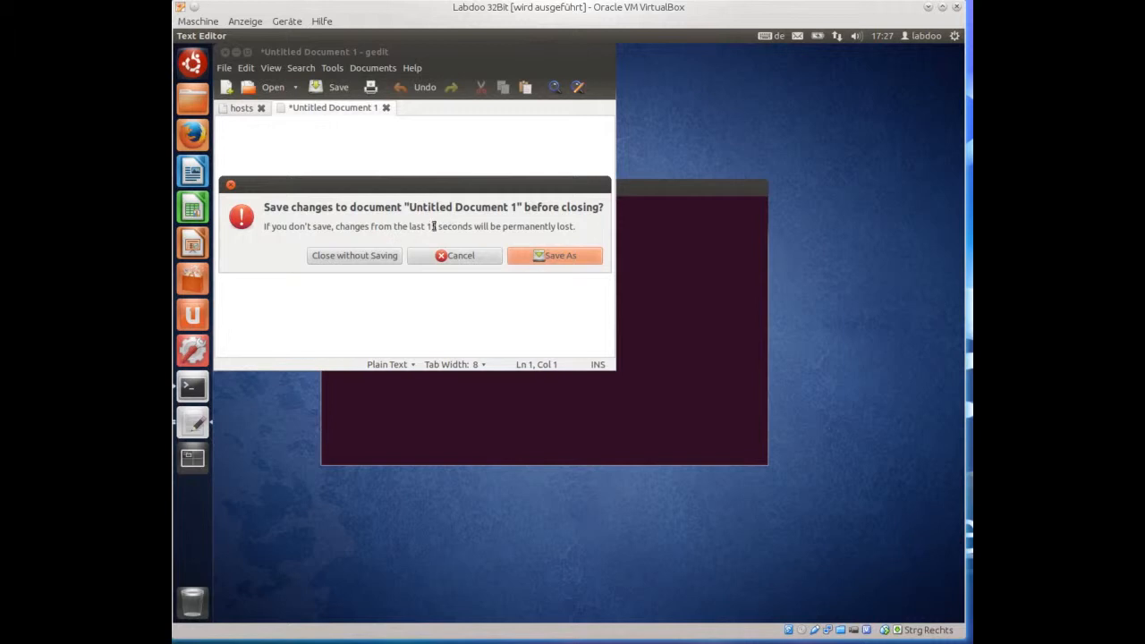
left_click(354, 256)
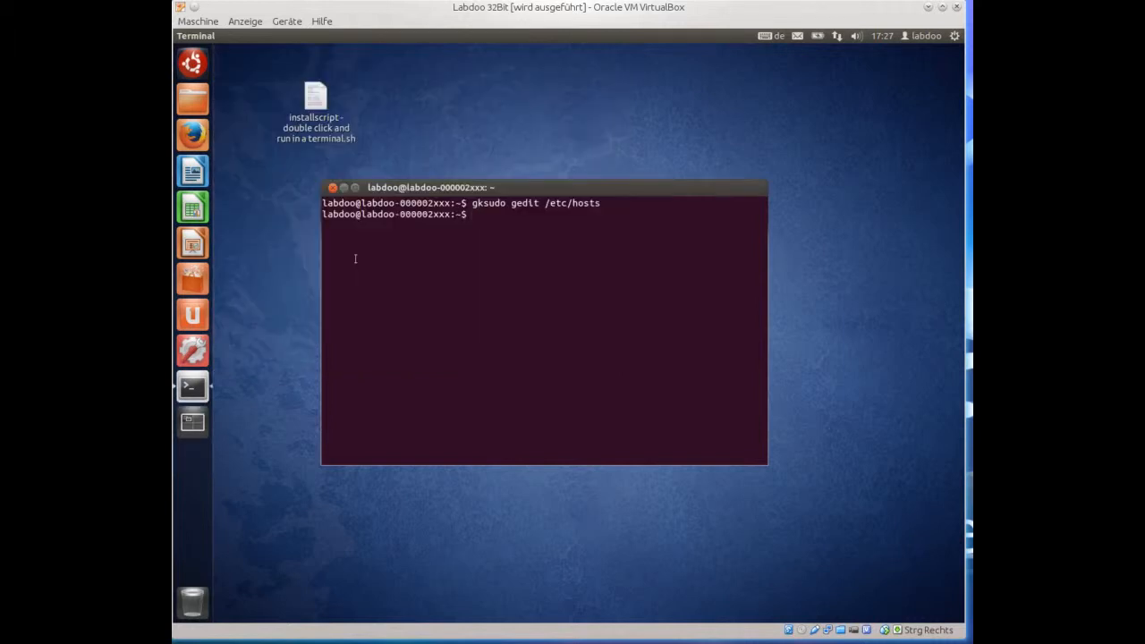
Open /etc/hostname with gksudo gedit, change the hostname to labdoo-000002999, and save.
key("Up")
key("BackSpace")
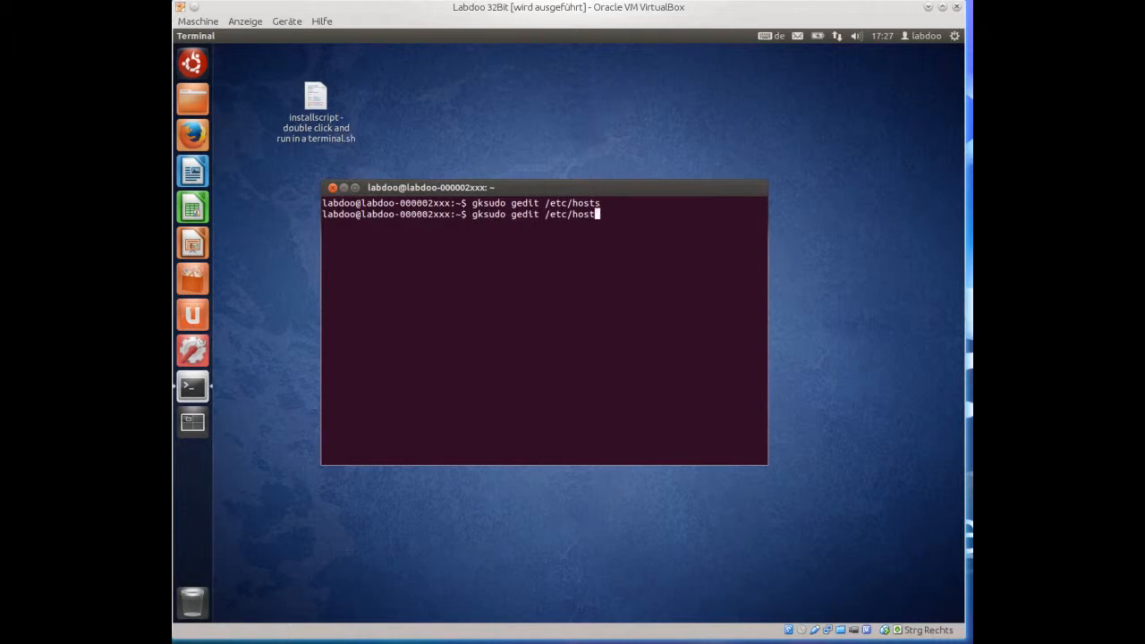
type("name")
key("Return")
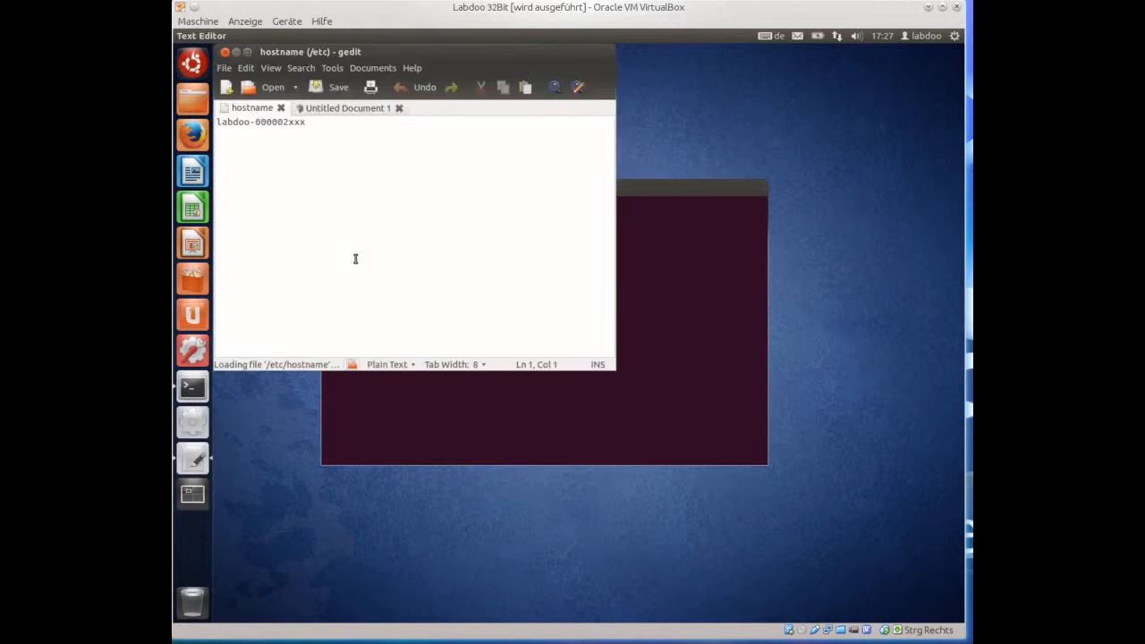
key("End")
key("BackSpace")
key("BackSpace")
key("BackSpace")
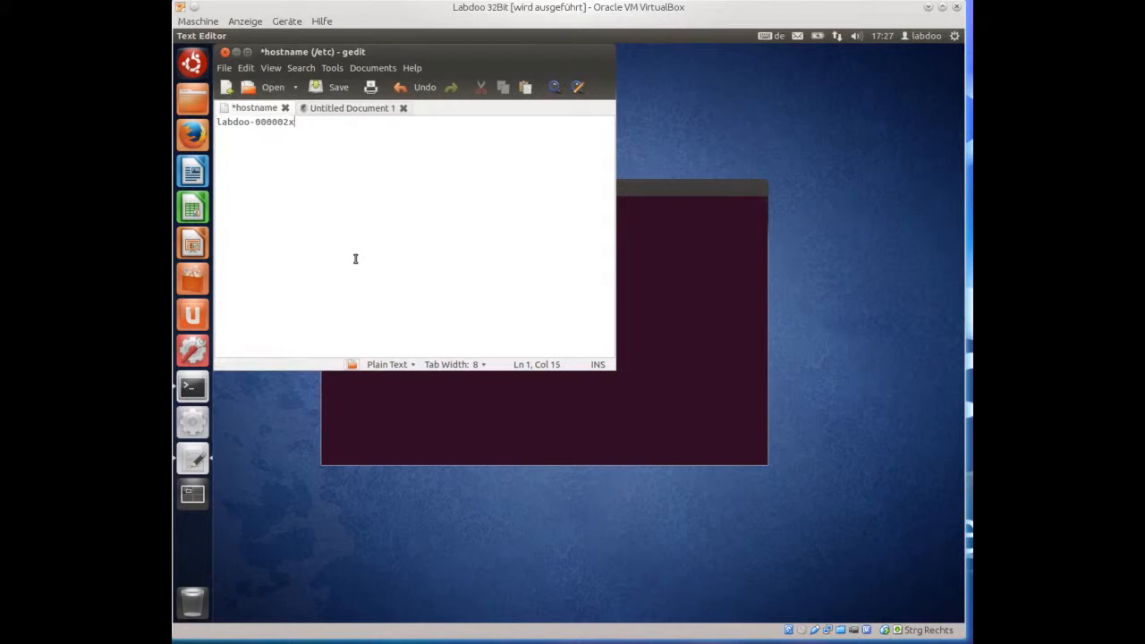
type("999")
left_click(335, 89)
Close gedit, cancel the problem report, and close the Terminal.
left_click_drag(369, 53, 454, 94)
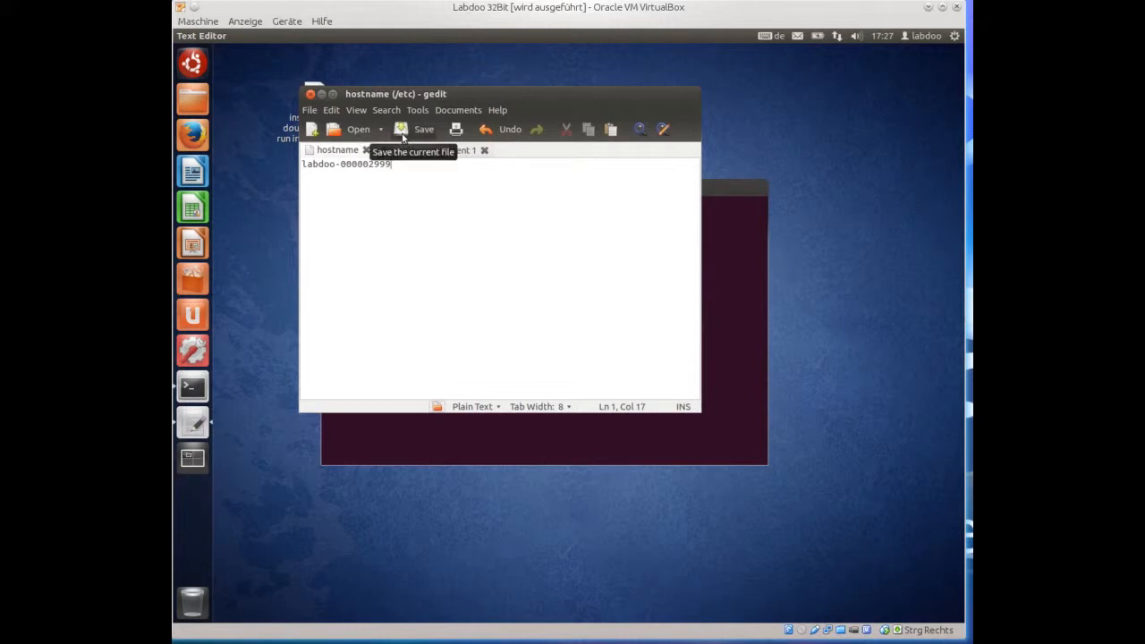
left_click(310, 94)
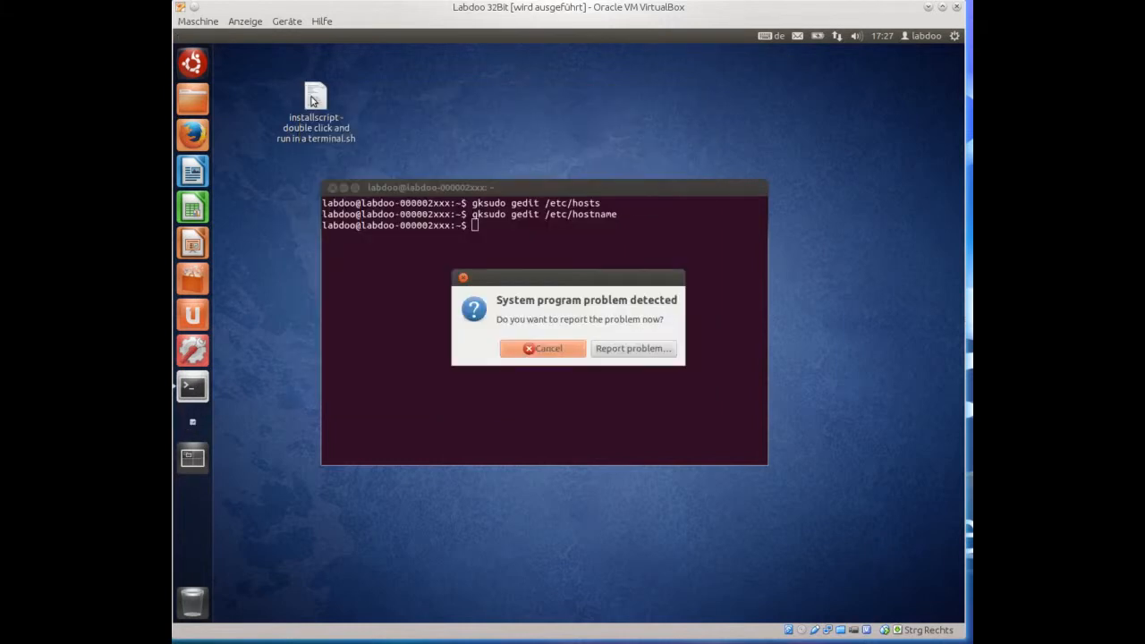
left_click(534, 349)
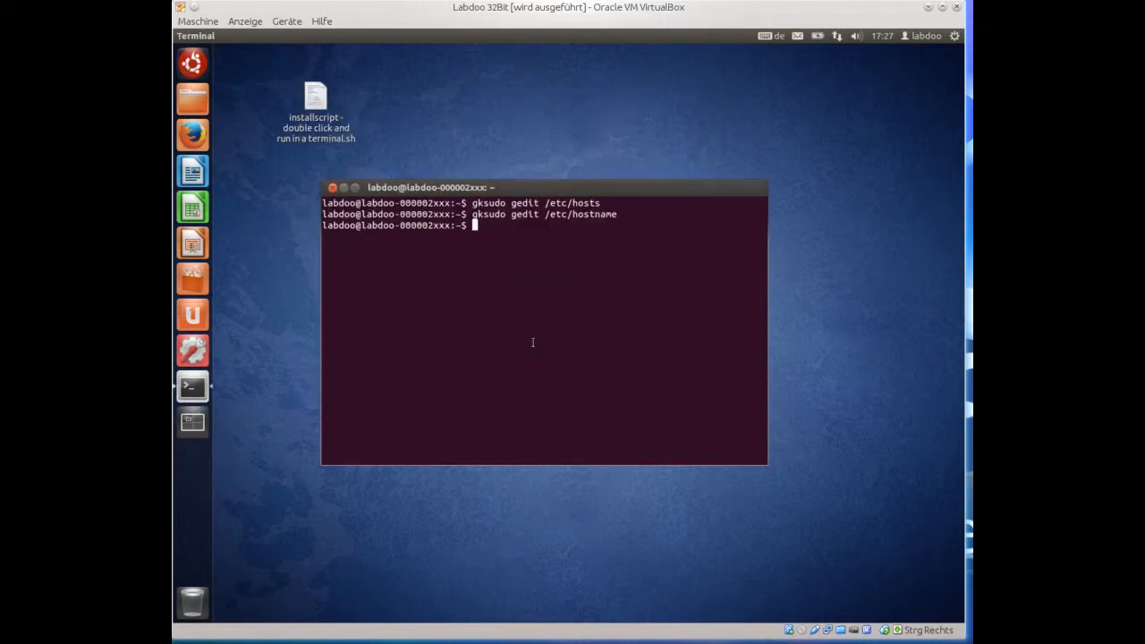
left_click(332, 187)
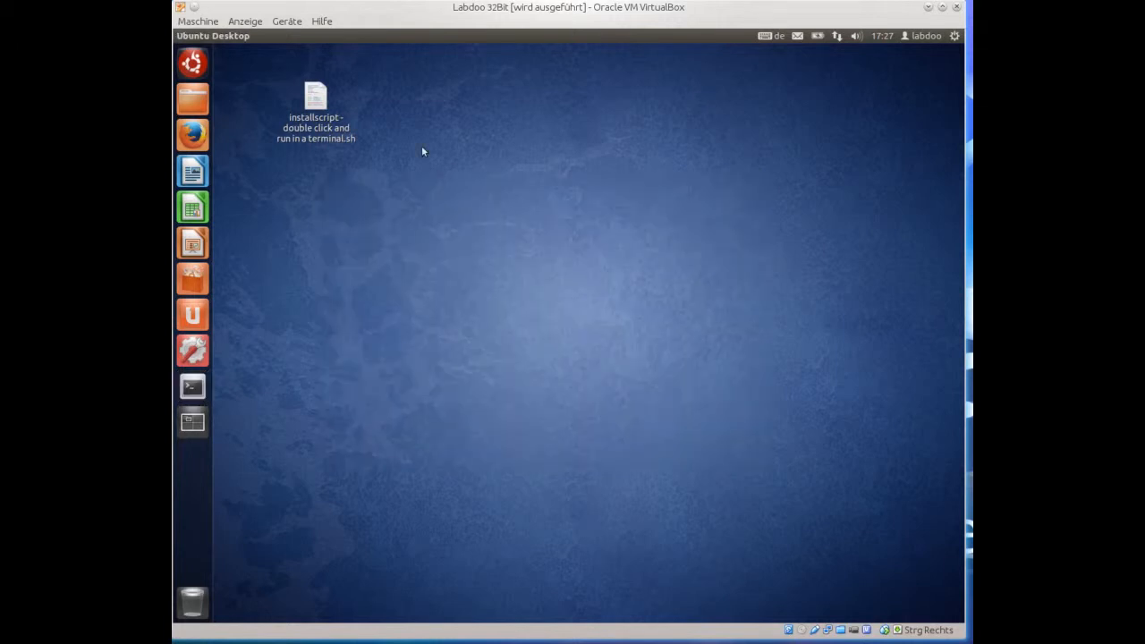
Restart the machine from the gear menu's Shut Down dialog.
left_click(954, 36)
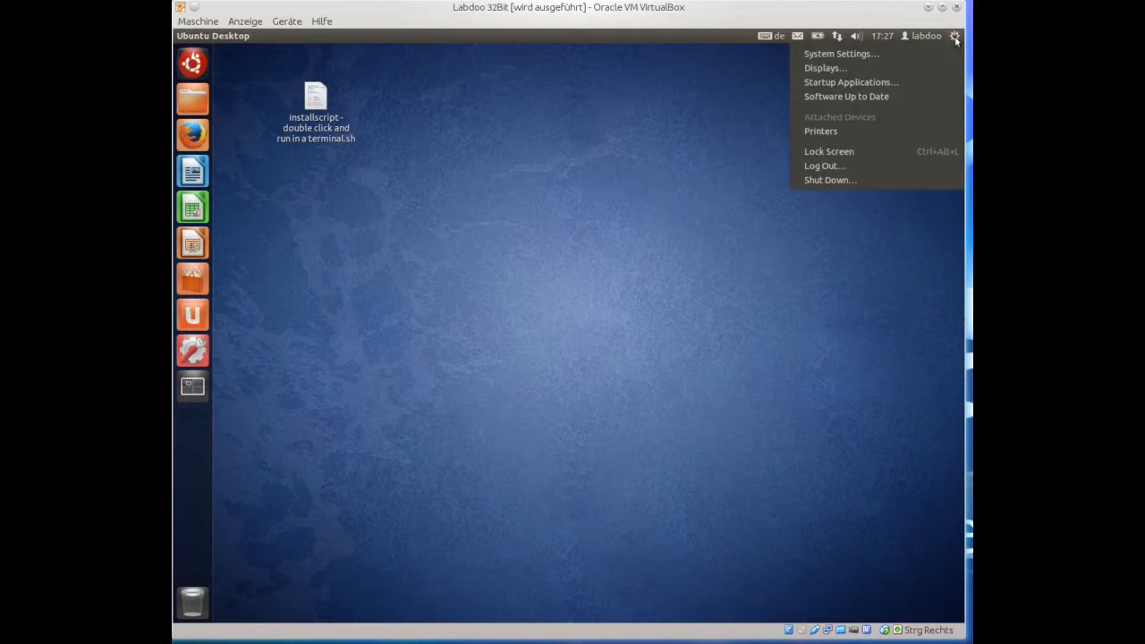
left_click(863, 180)
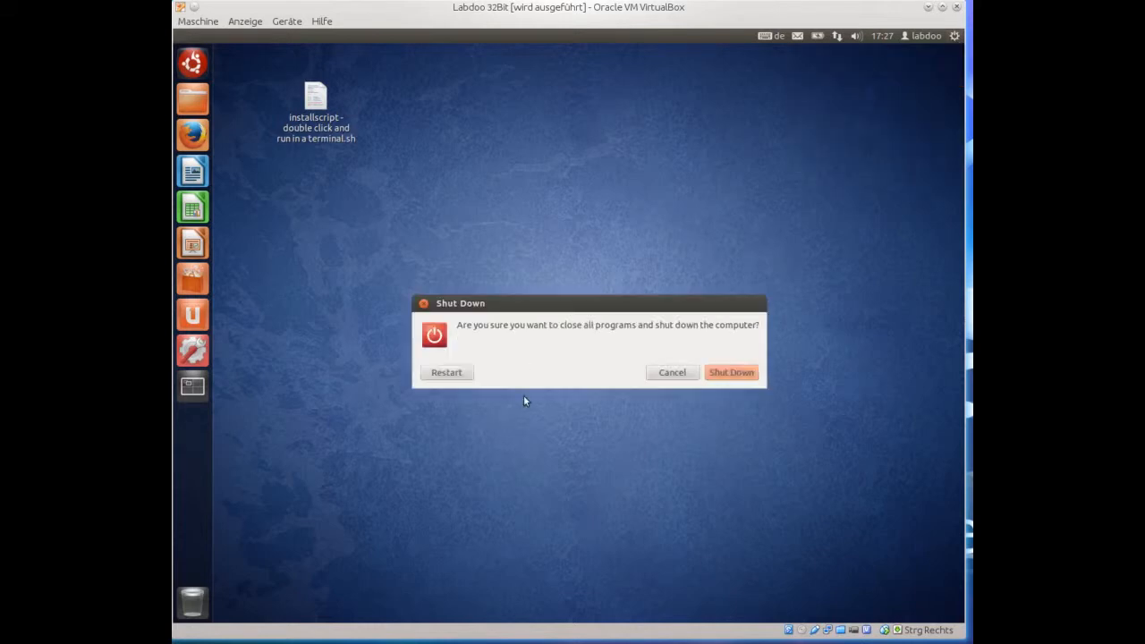
key("Tab")
key("Return")
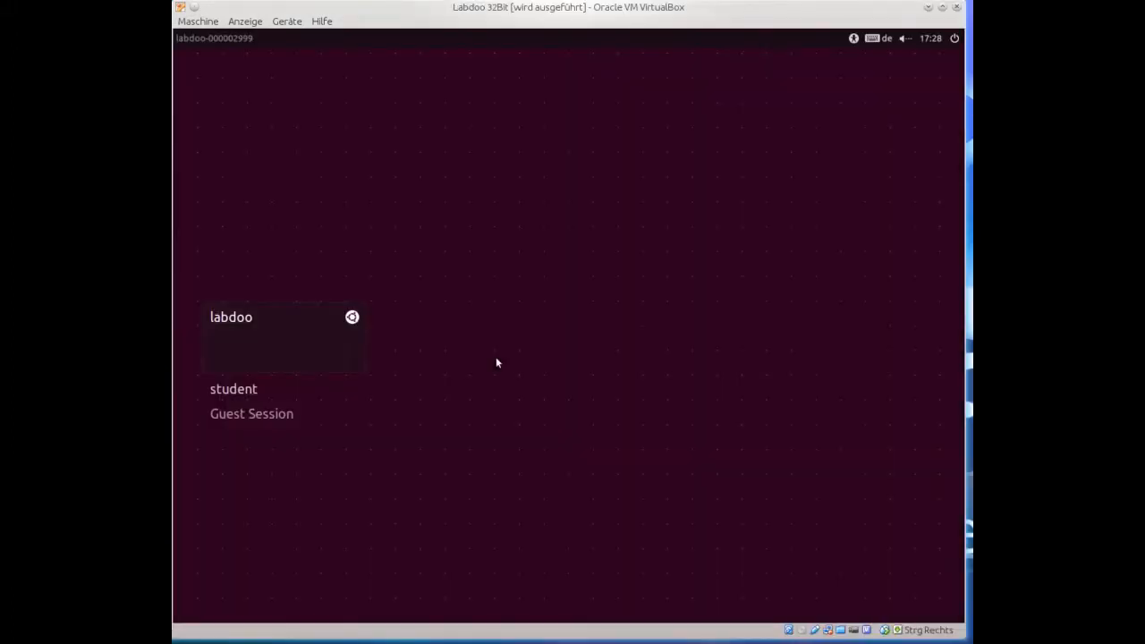
Log back in to the labdoo account with its password.
type("***")
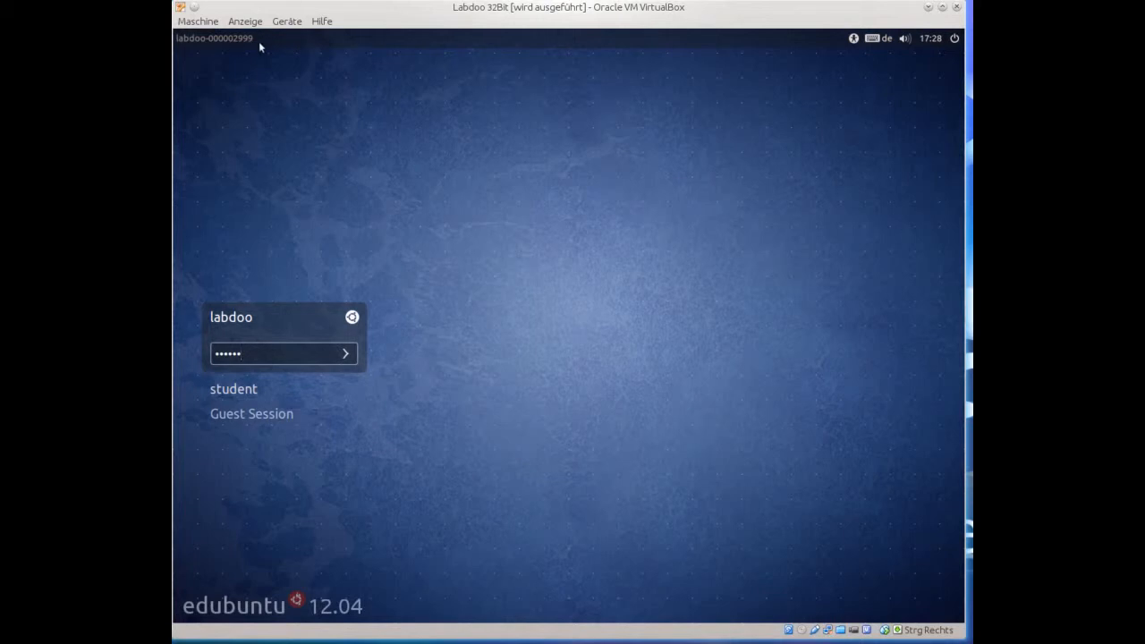
key("Return")
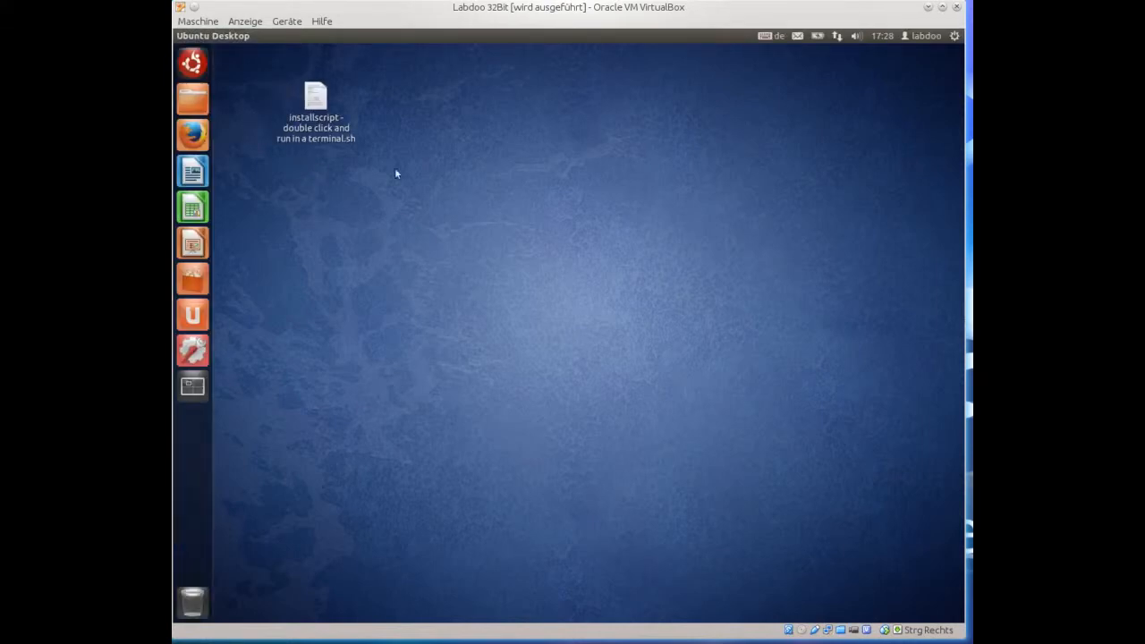
Open Keyboard Layout settings and add the Arabic layout.
left_click(768, 39)
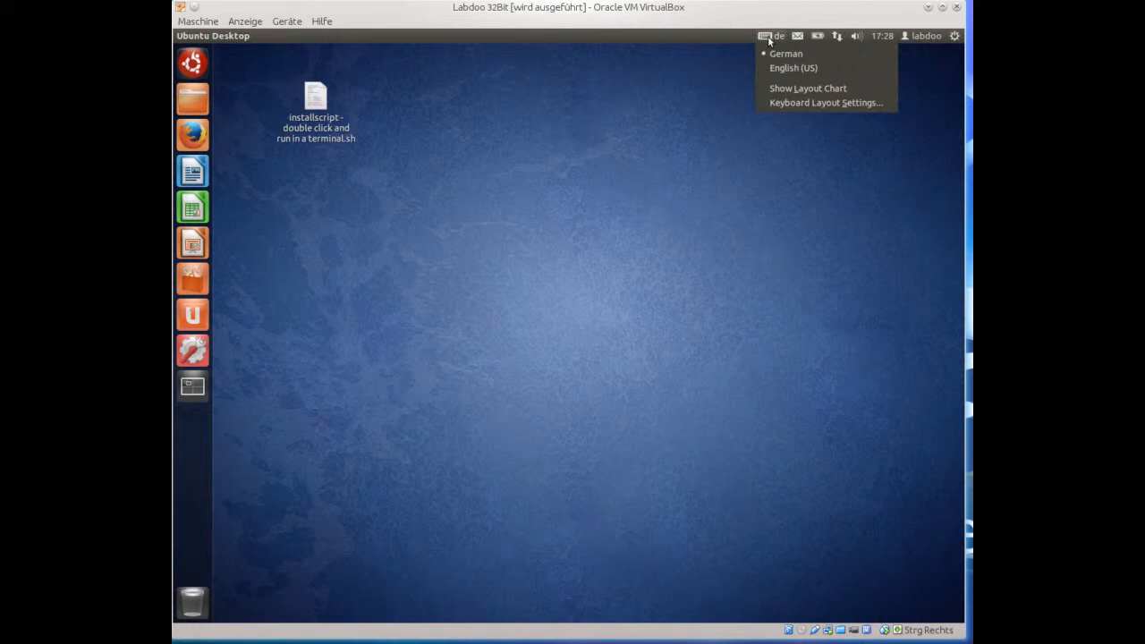
left_click(787, 103)
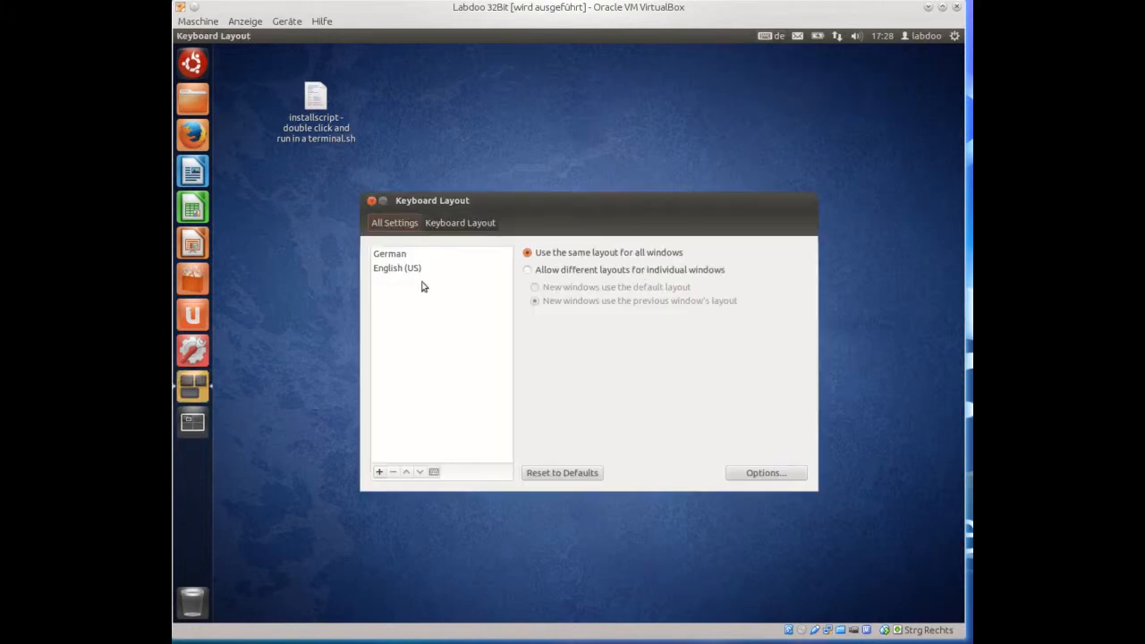
left_click(380, 473)
scroll(688, 255, "down", 5)
left_click_drag(688, 255, 686, 283)
type("arab")
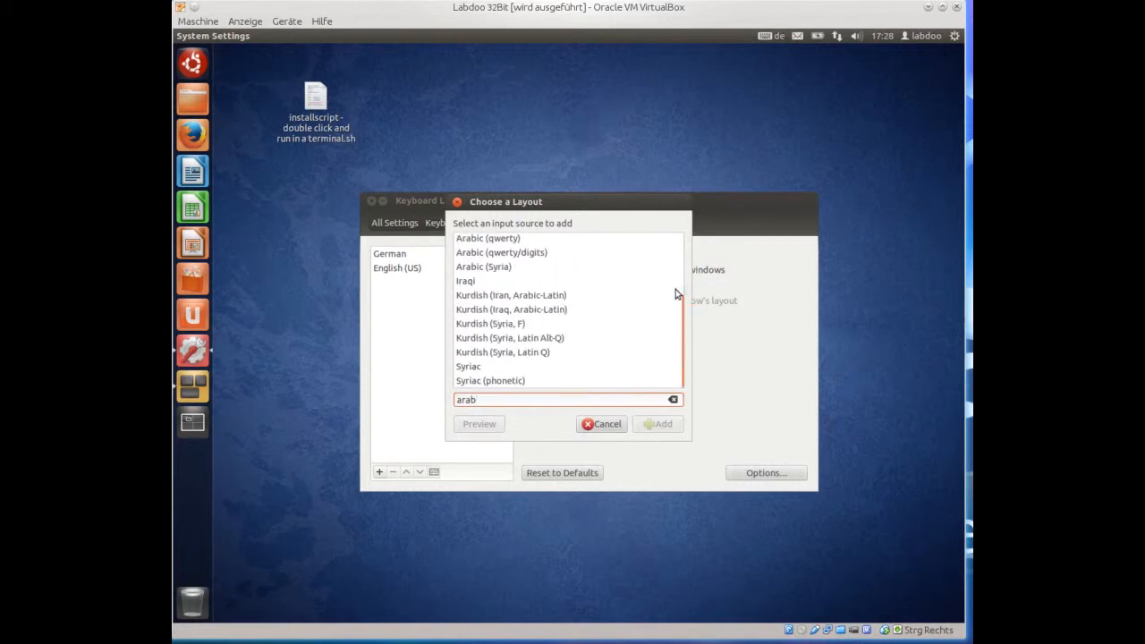
left_click_drag(686, 307, 677, 225)
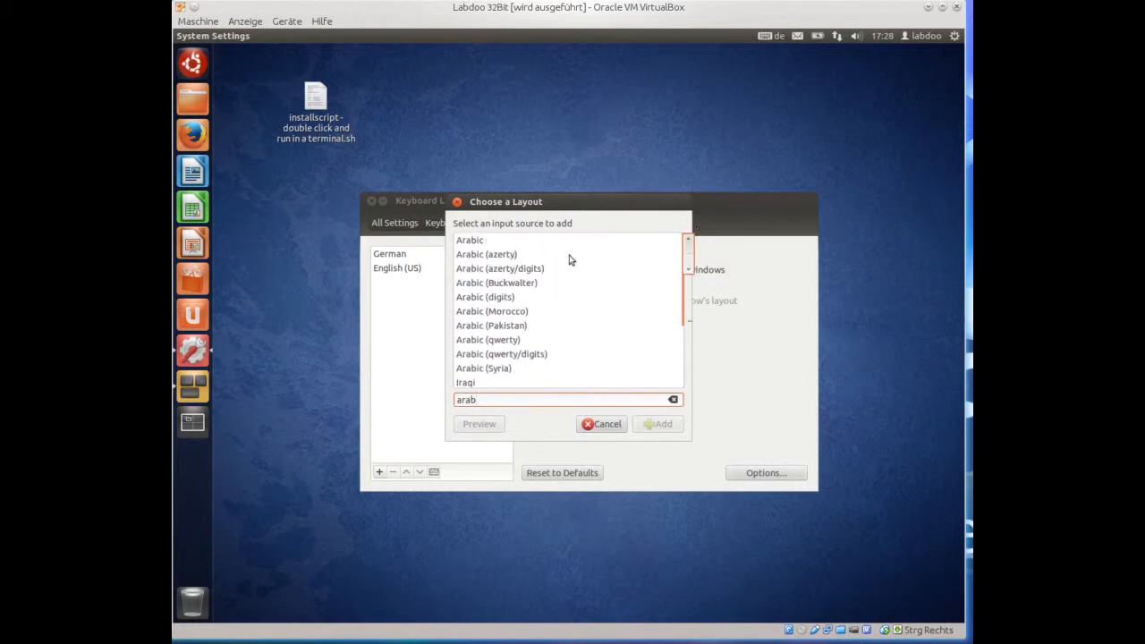
left_click(483, 242)
left_click(656, 427)
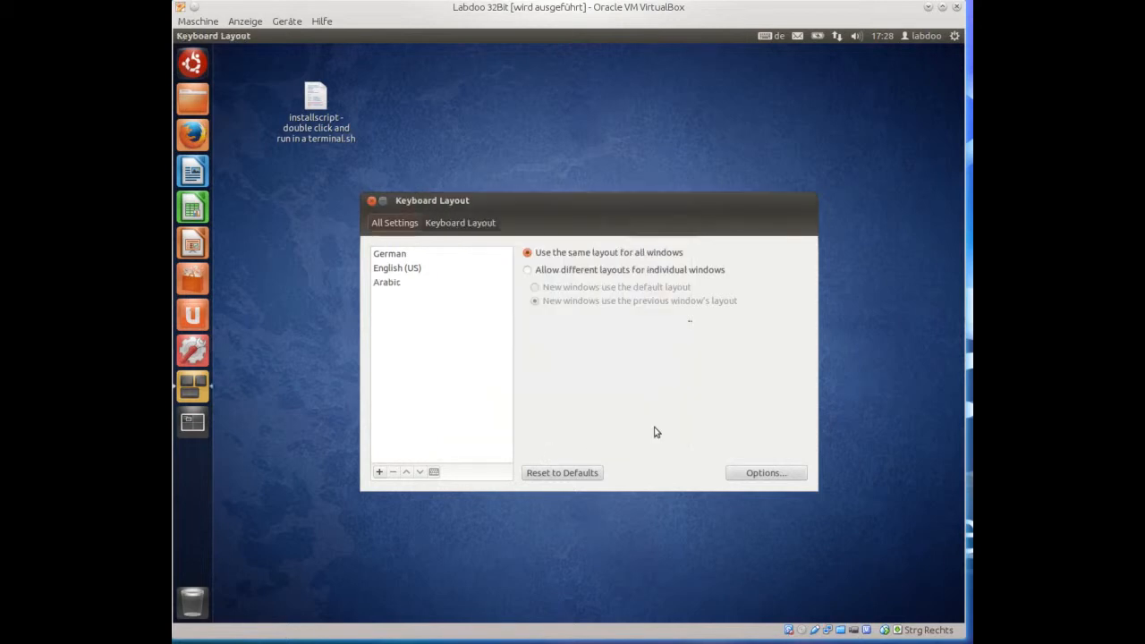
Preview the Arabic keyboard layout.
left_click(387, 284)
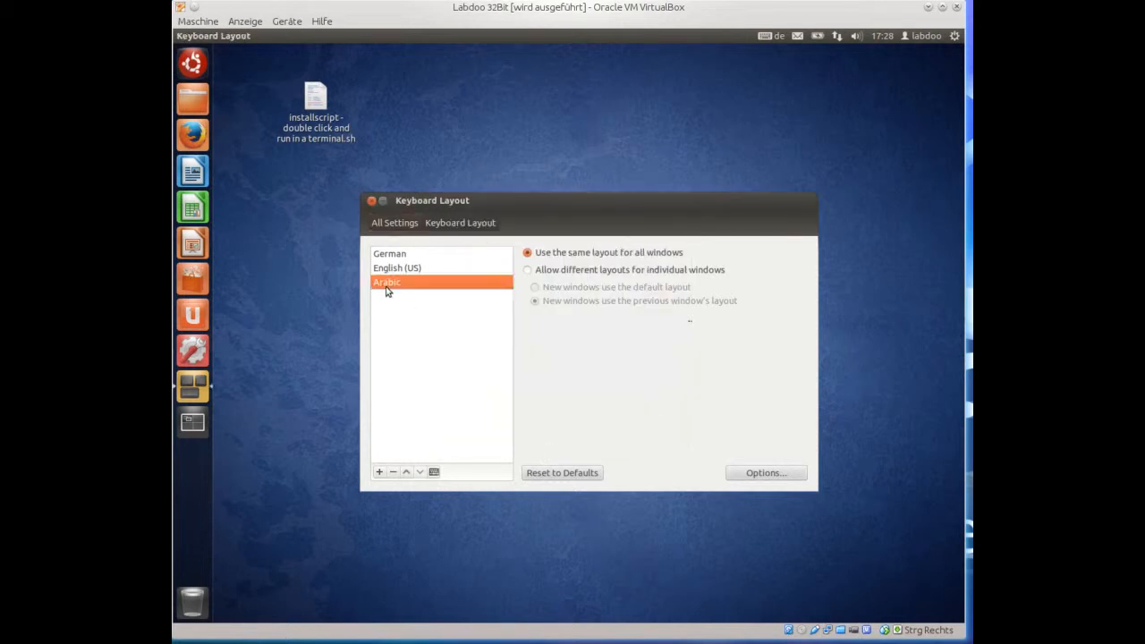
left_click(434, 473)
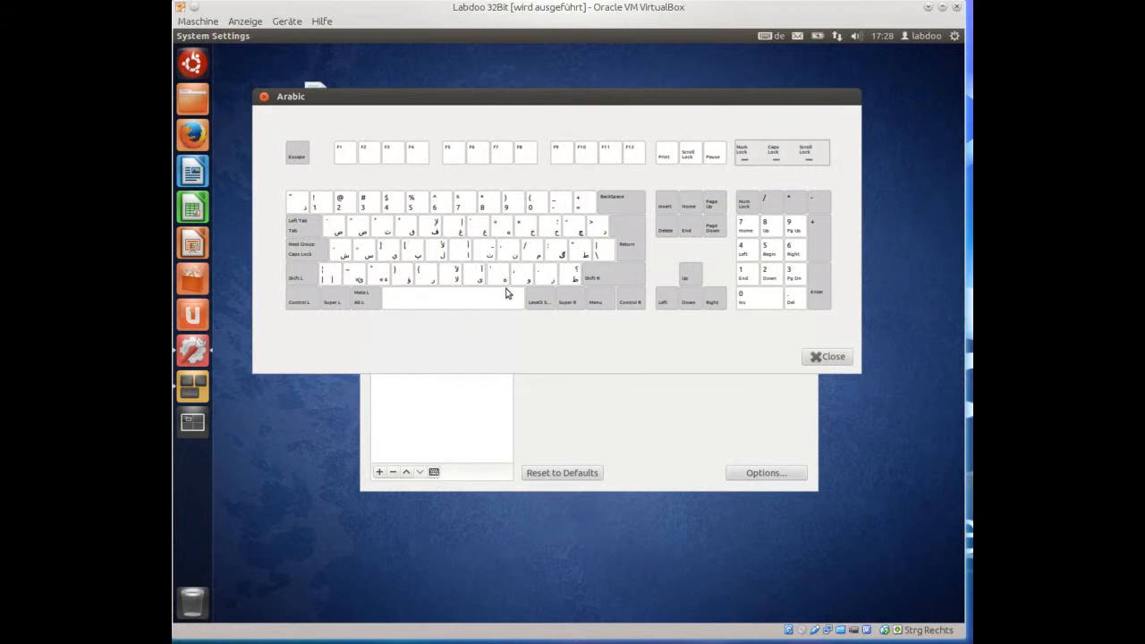
left_click(832, 357)
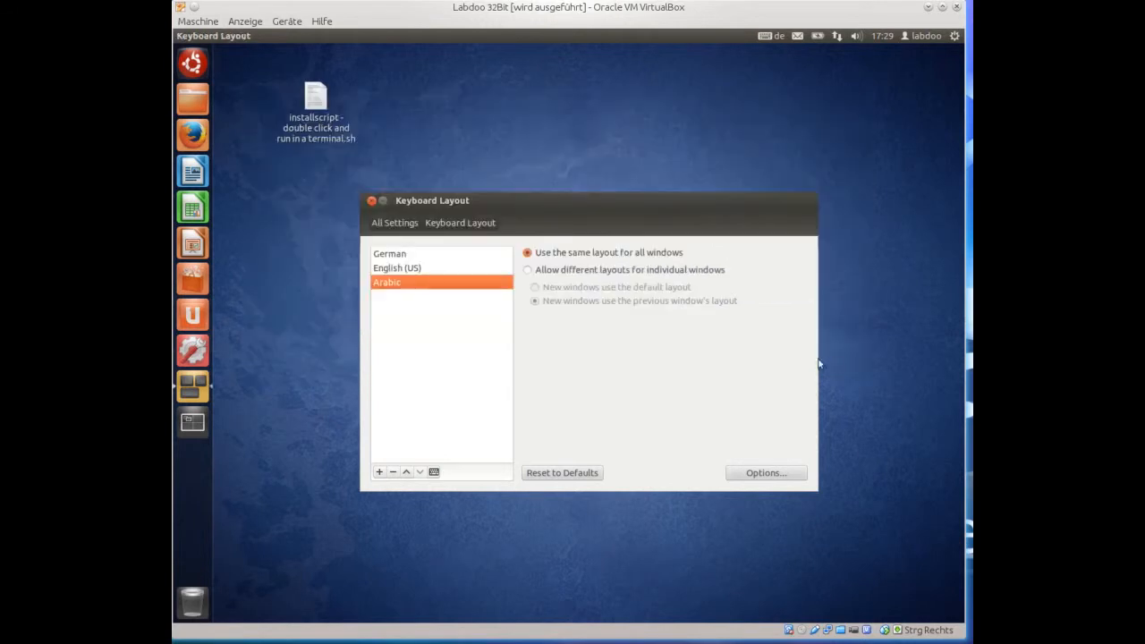
Move Arabic to the top, then the bottom of the list, and remove it.
left_click(406, 472)
left_click(406, 472)
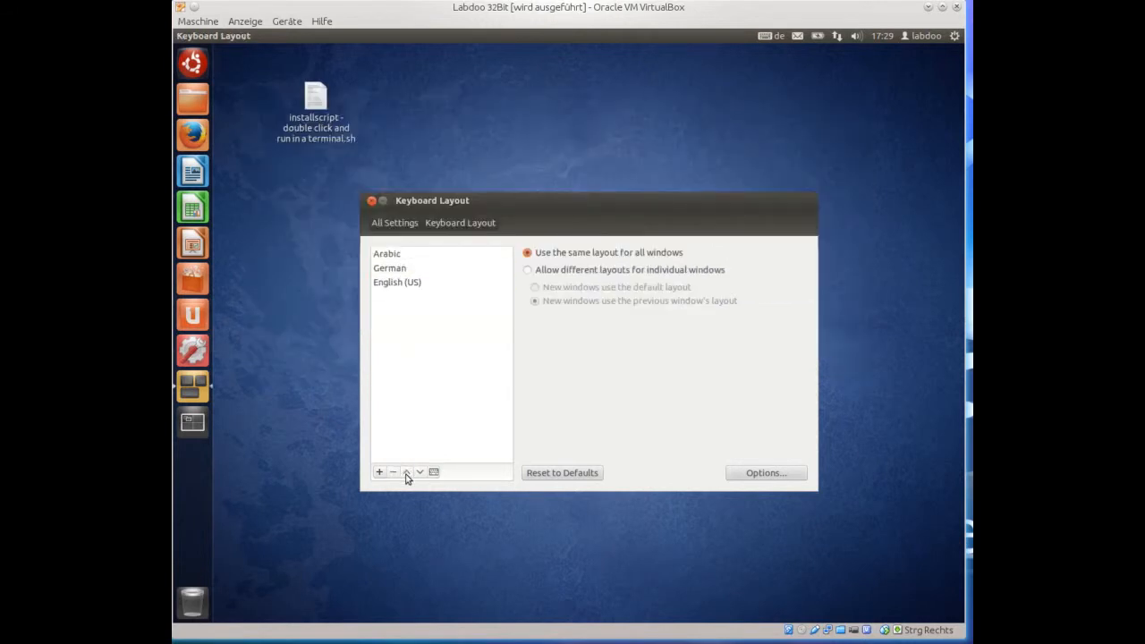
left_click(390, 257)
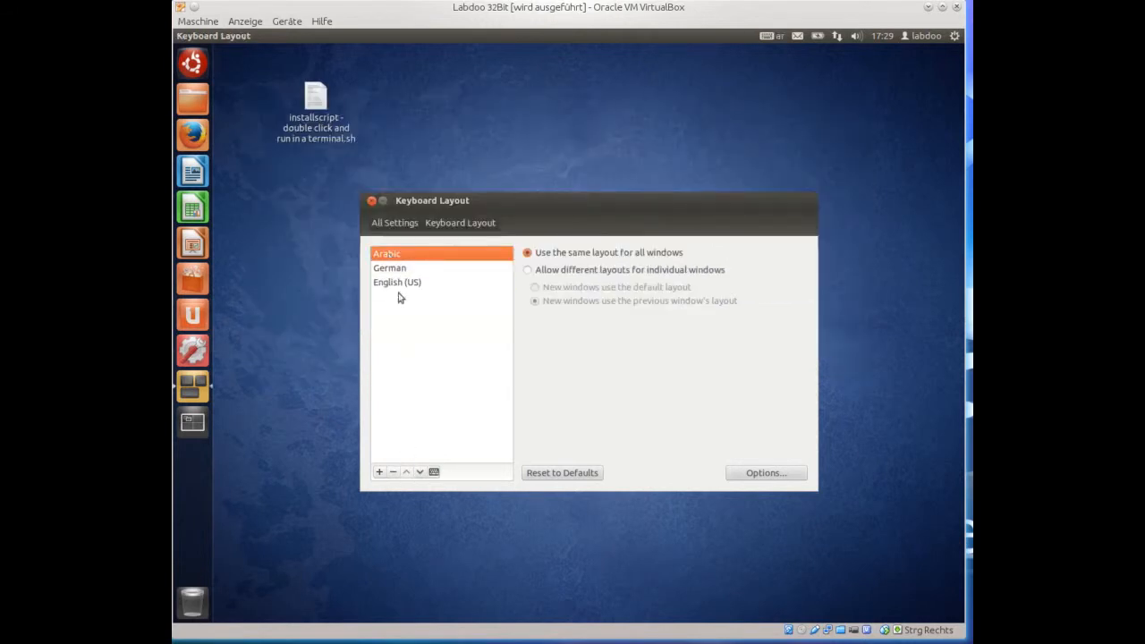
left_click(420, 471)
left_click(420, 471)
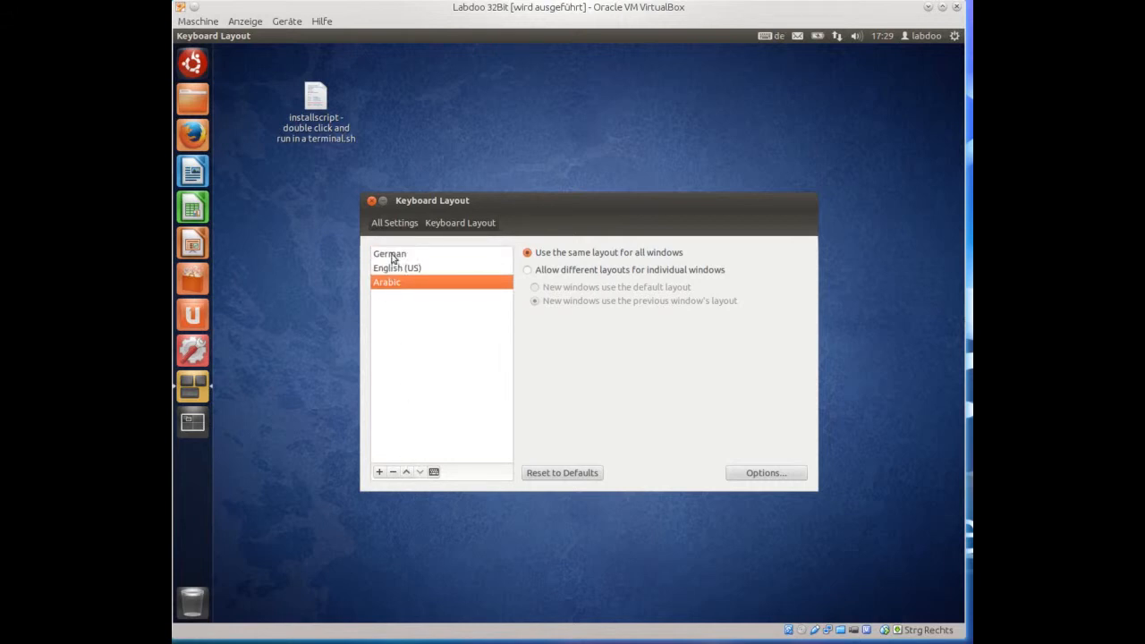
left_click(392, 473)
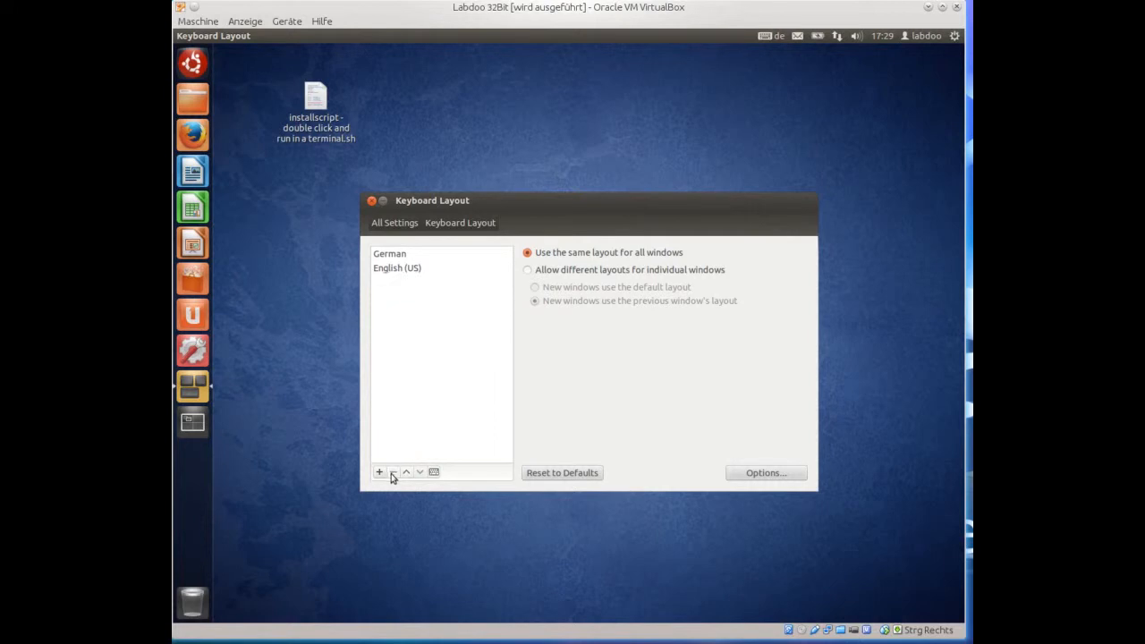
left_click(393, 226)
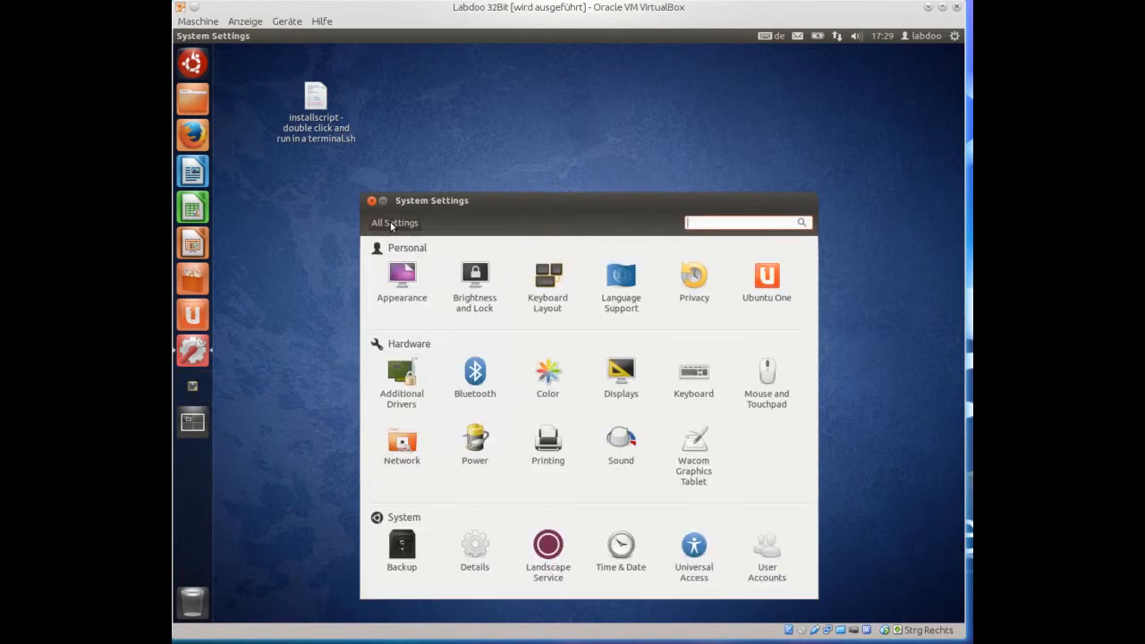
Open Language Support's installable languages list and mark Arabic for installation.
left_click(621, 295)
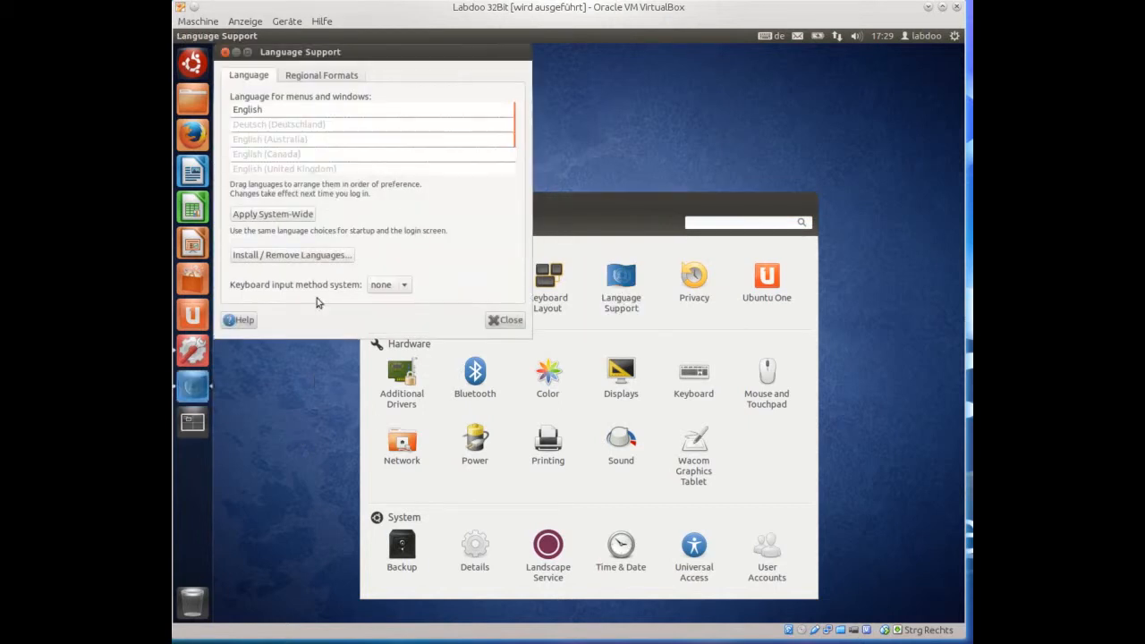
left_click(299, 257)
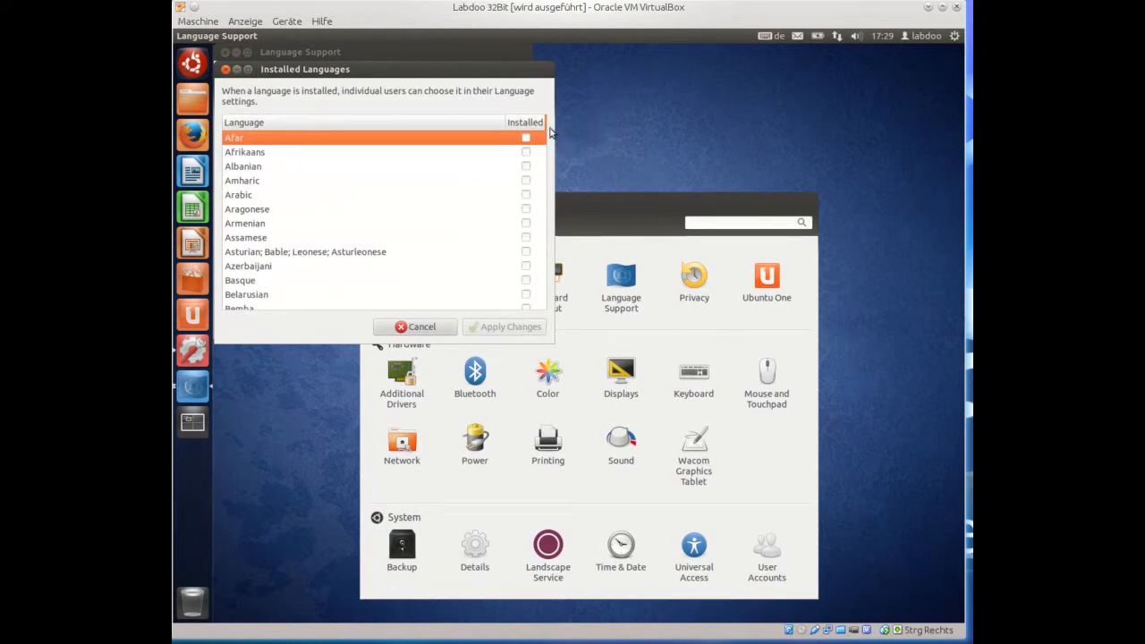
scroll(554, 141, "down", 5)
mouse_move(553, 142)
left_mouse_down()
mouse_move(555, 206)
mouse_move(554, 124)
left_mouse_up()
scroll(557, 179, "down", 1)
left_click(253, 194)
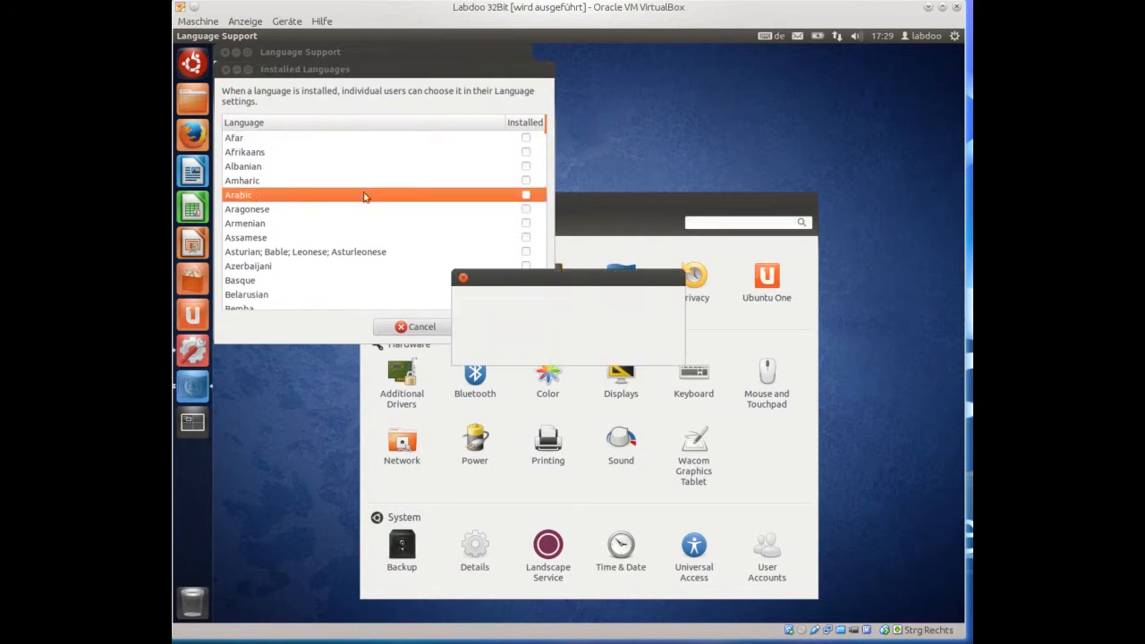
left_click(526, 195)
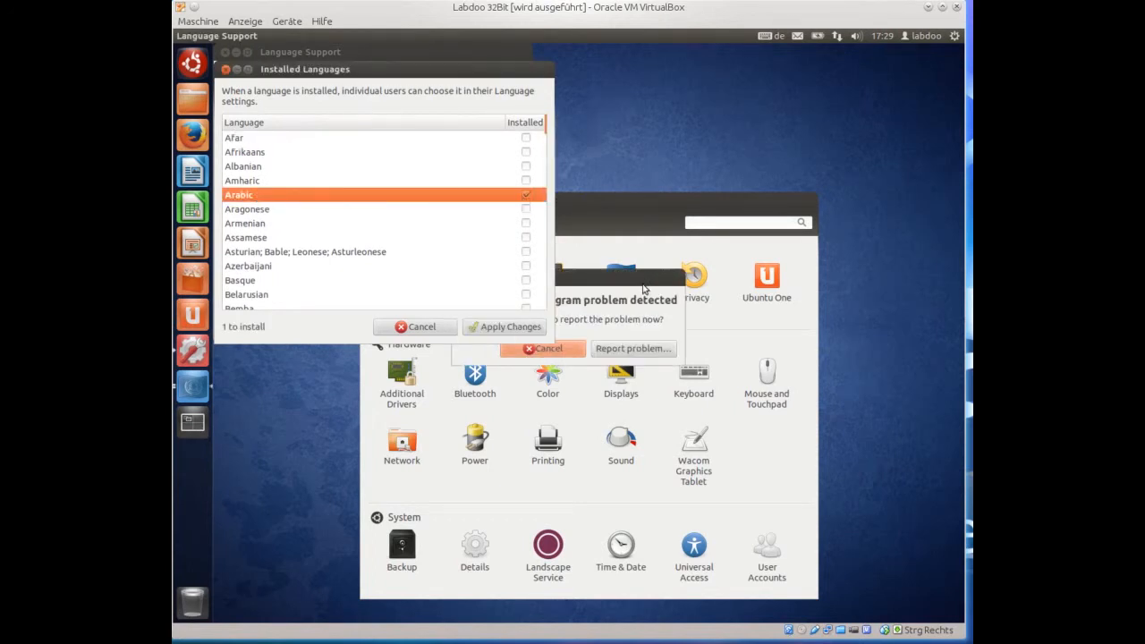
Also mark Berber languages, apply, then cancel authentication and dismiss the failure message.
left_click(562, 357)
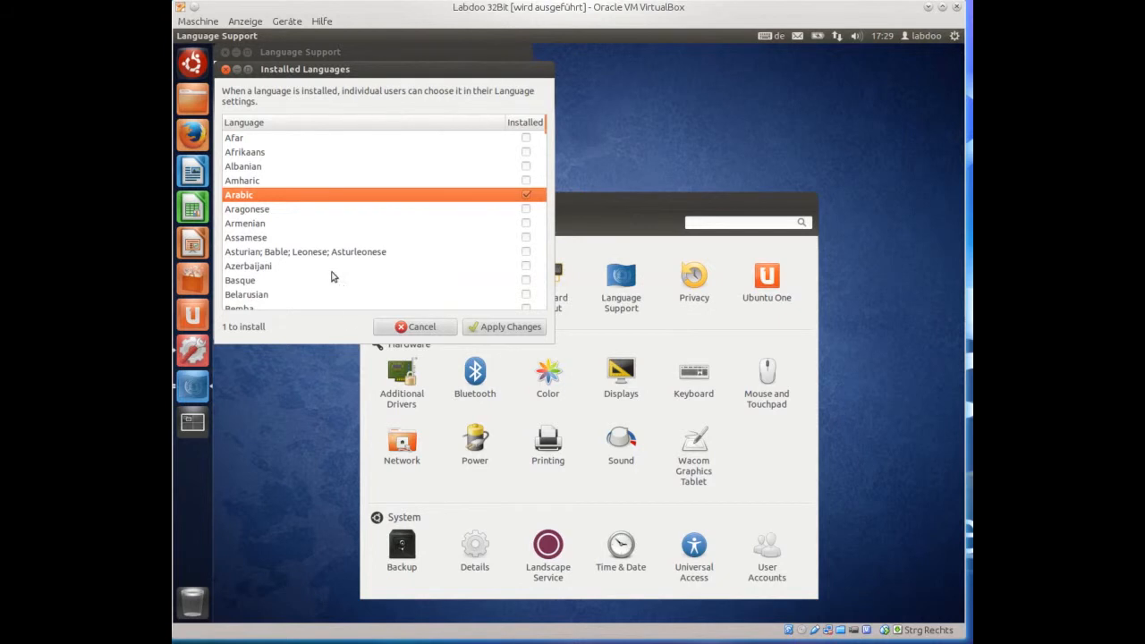
scroll(335, 281, "down", 1)
scroll(307, 286, "down", 1)
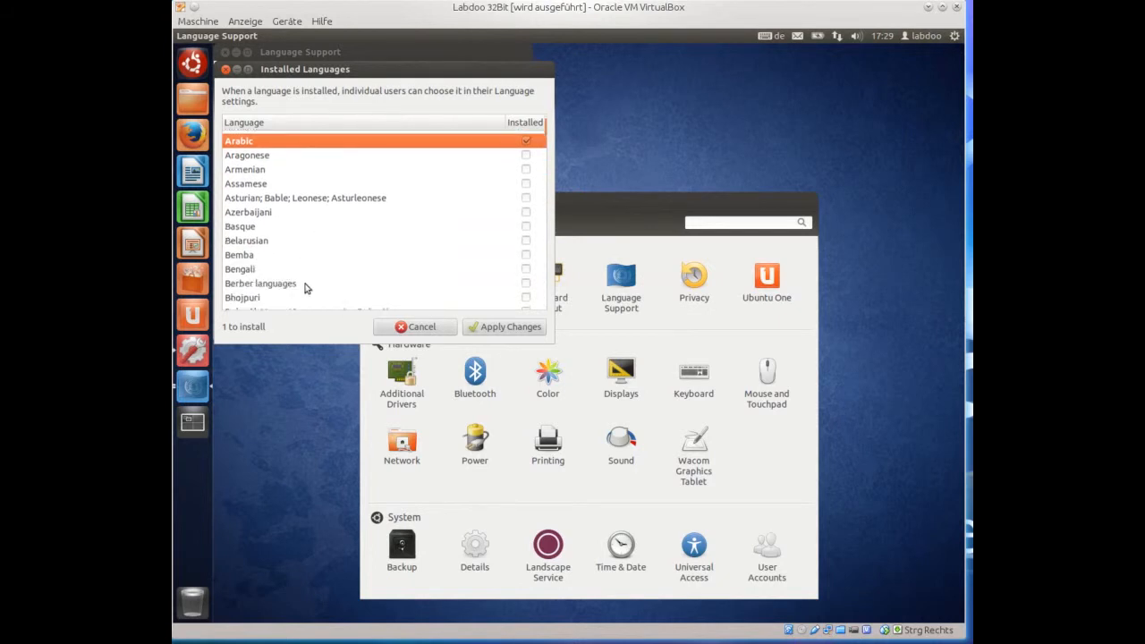
scroll(295, 268, "down", 1)
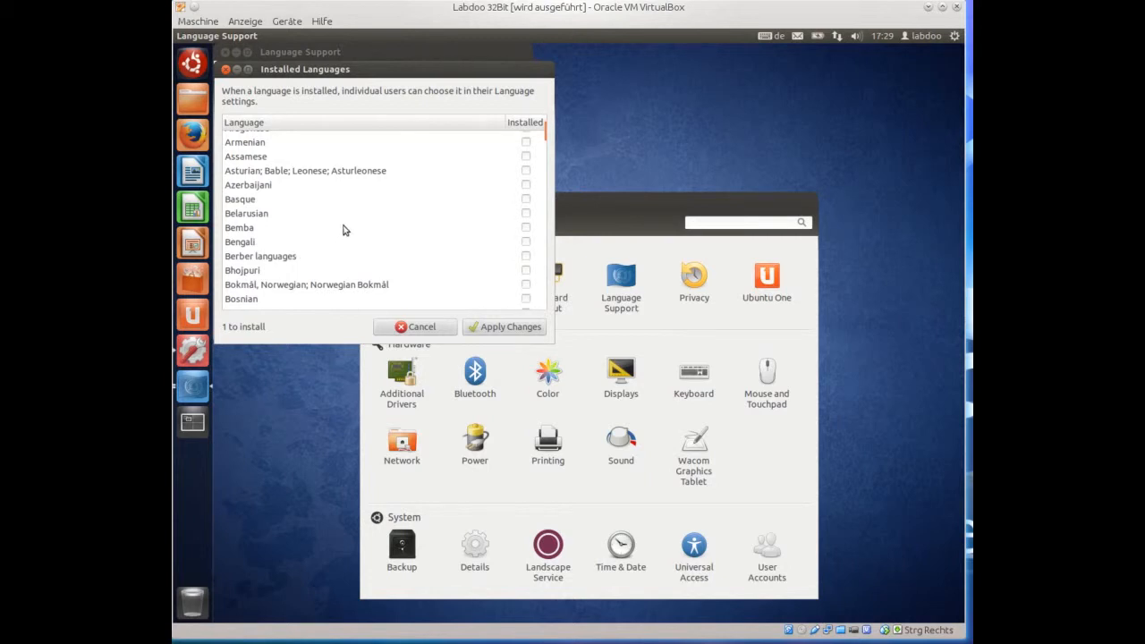
left_click(527, 258)
scroll(552, 153, "up", 3)
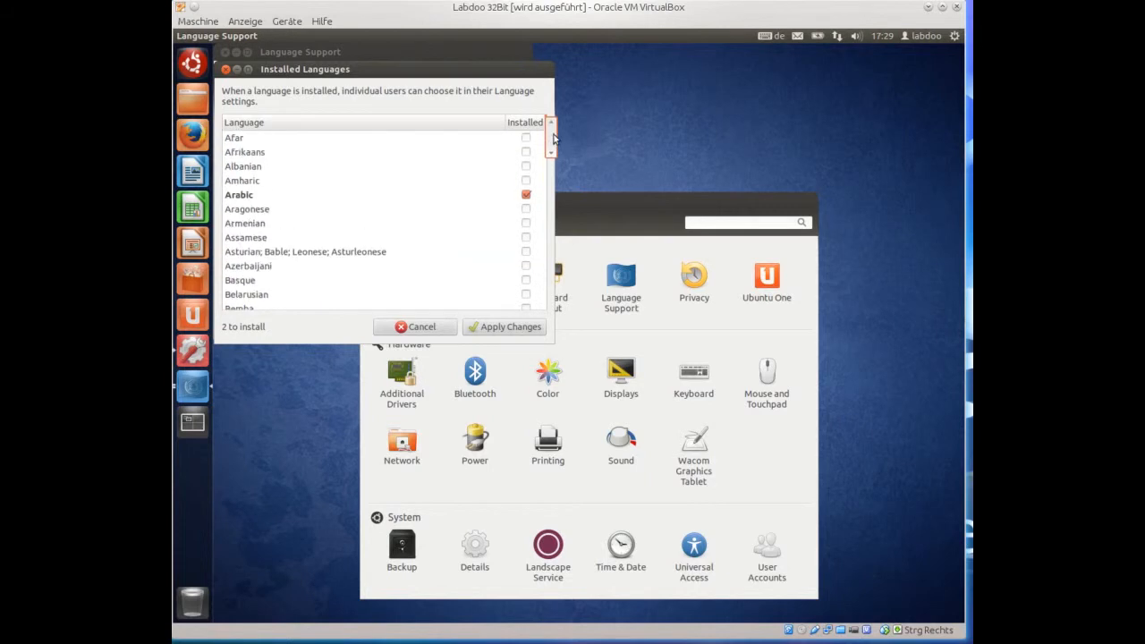
left_click(488, 328)
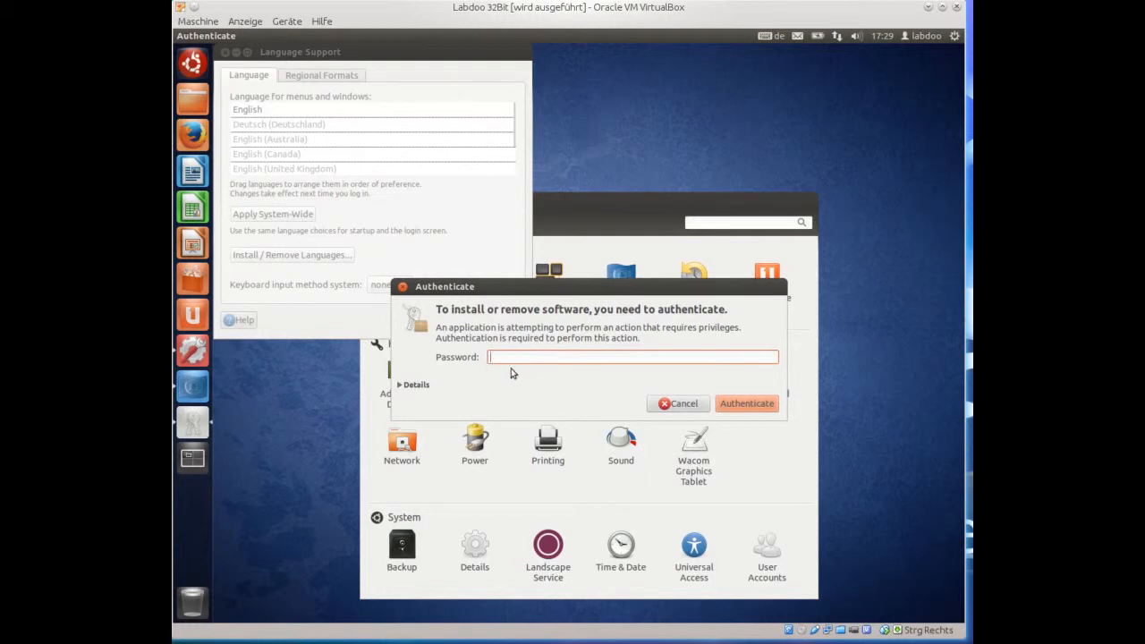
left_click(681, 403)
left_click(469, 242)
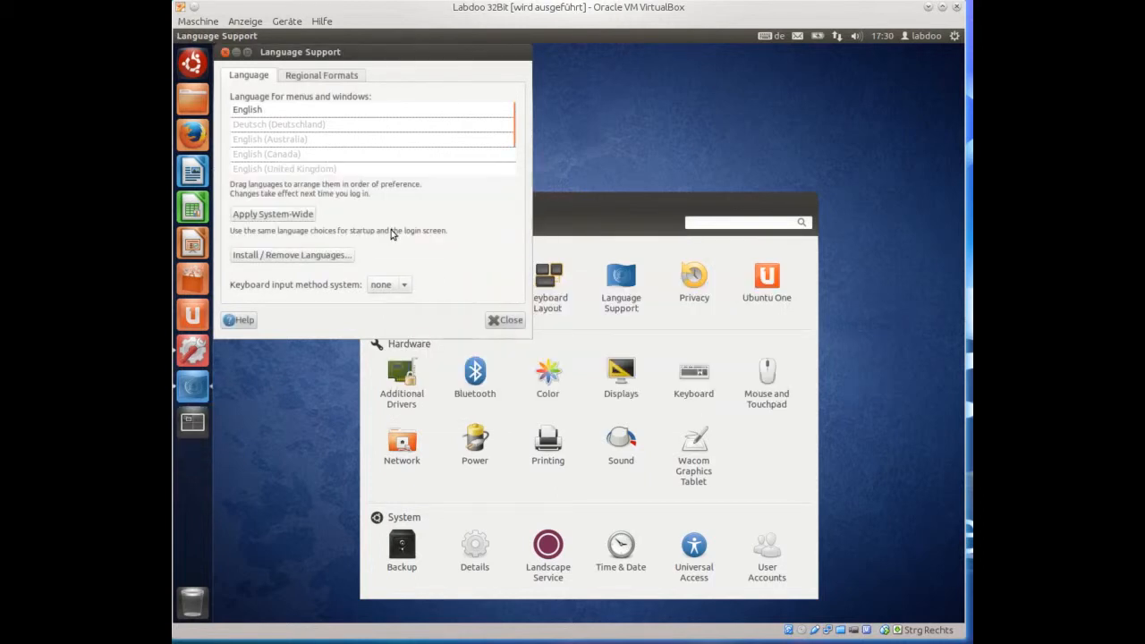
Try Deutsch (Deutschland) first system-wide, cancel authentication, and put English back on top.
mouse_move(296, 126)
left_mouse_down()
mouse_move(347, 125)
mouse_move(391, 95)
mouse_move(300, 109)
left_mouse_up()
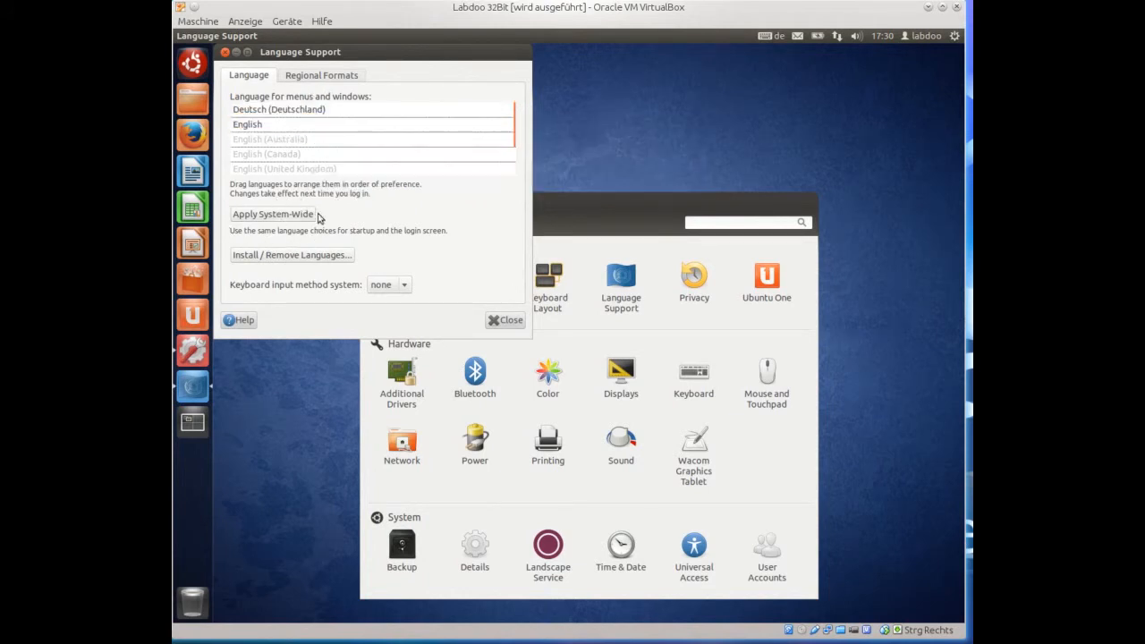
left_click(281, 218)
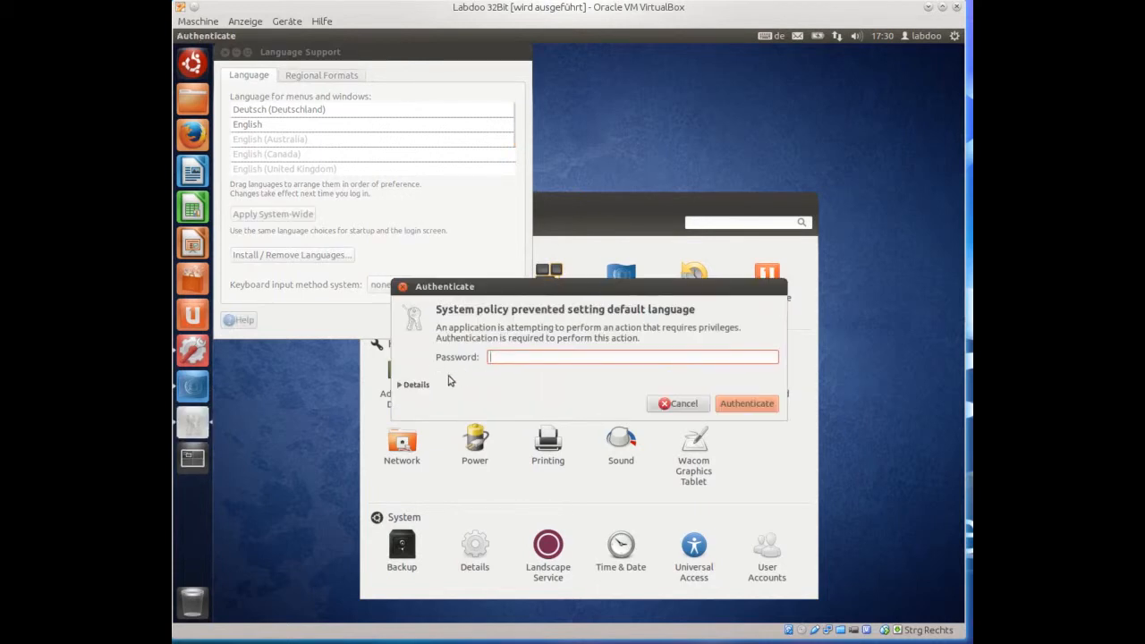
left_click(669, 407)
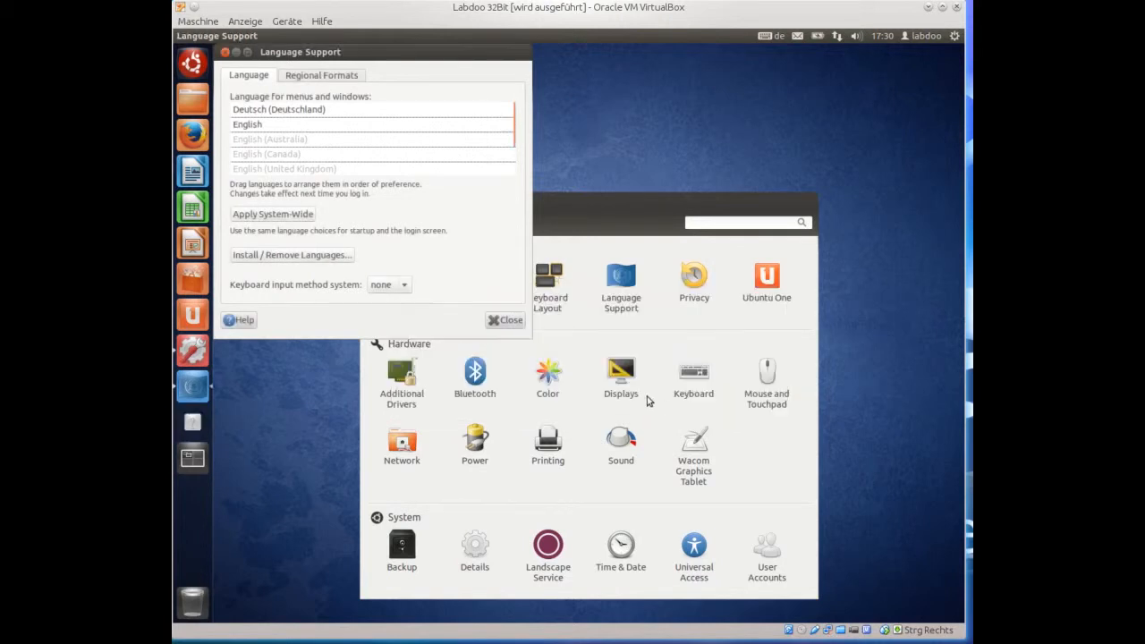
left_click_drag(271, 110, 270, 141)
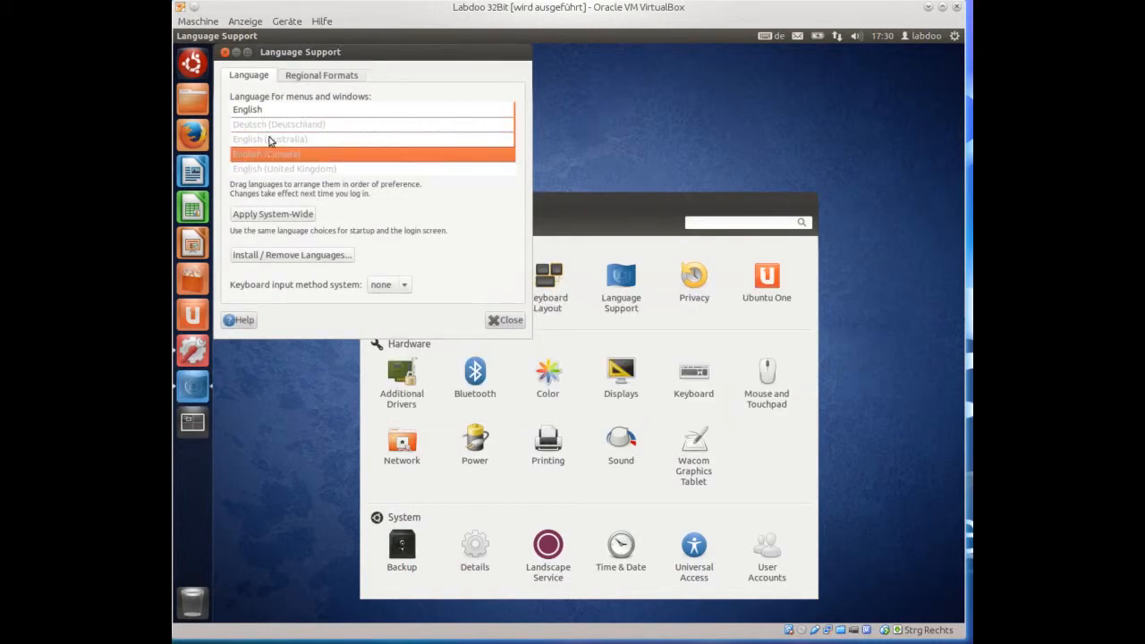
Set the regional format to English (United Kingdom) and close Language Support.
left_click(303, 77)
left_click(369, 126)
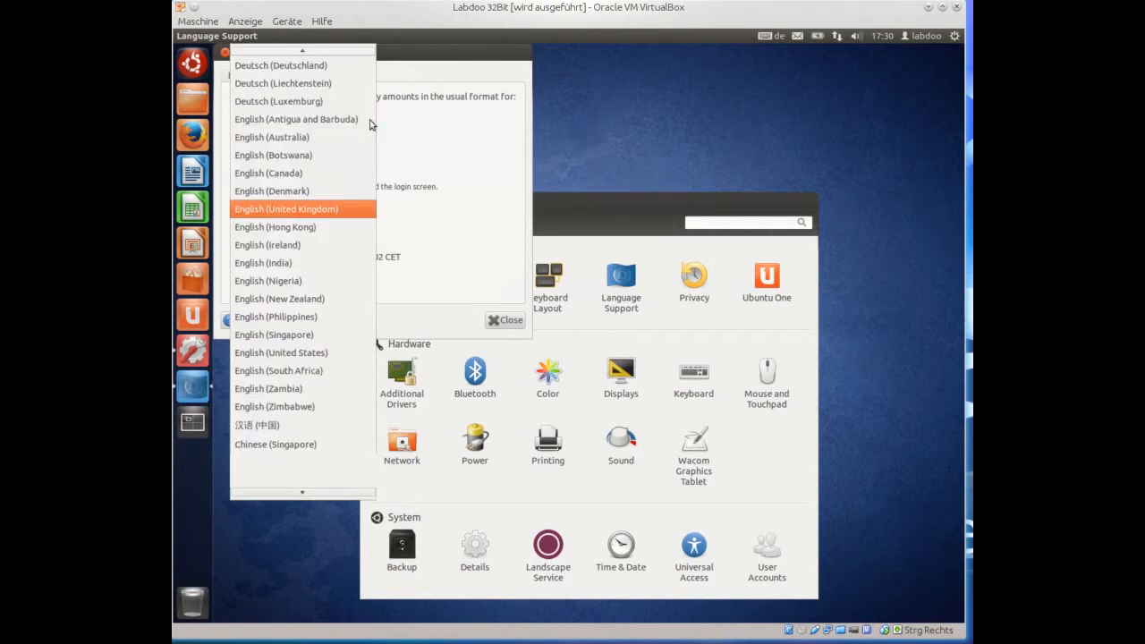
left_click(309, 217)
left_click(225, 52)
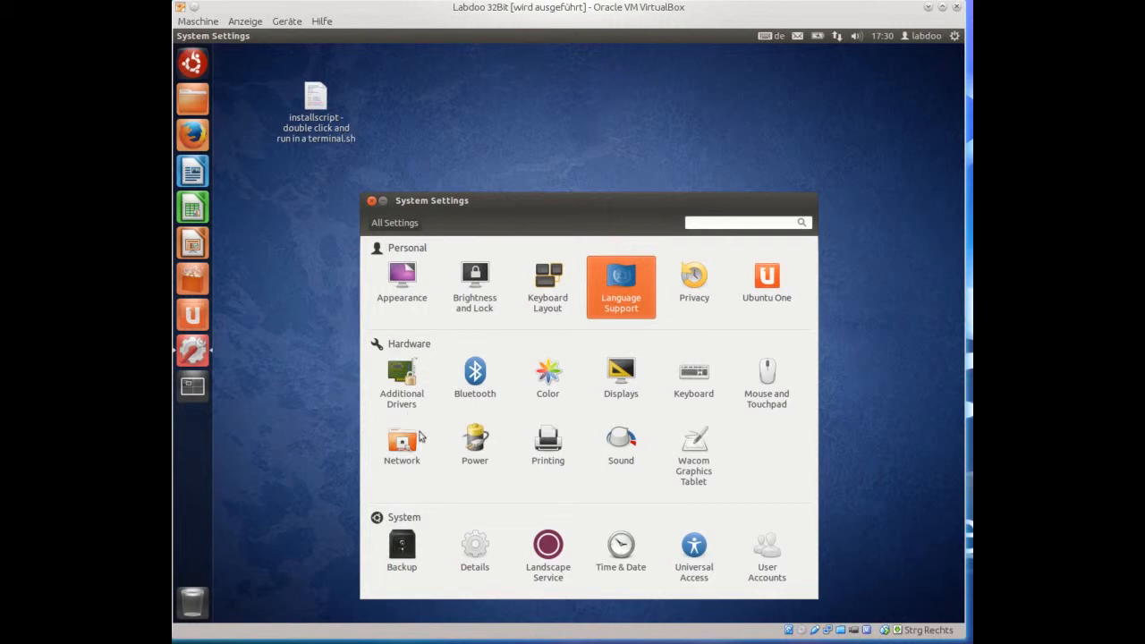
In Displays, detect displays and apply and keep the 1280 x 960 (4:3) resolution.
left_click(626, 381)
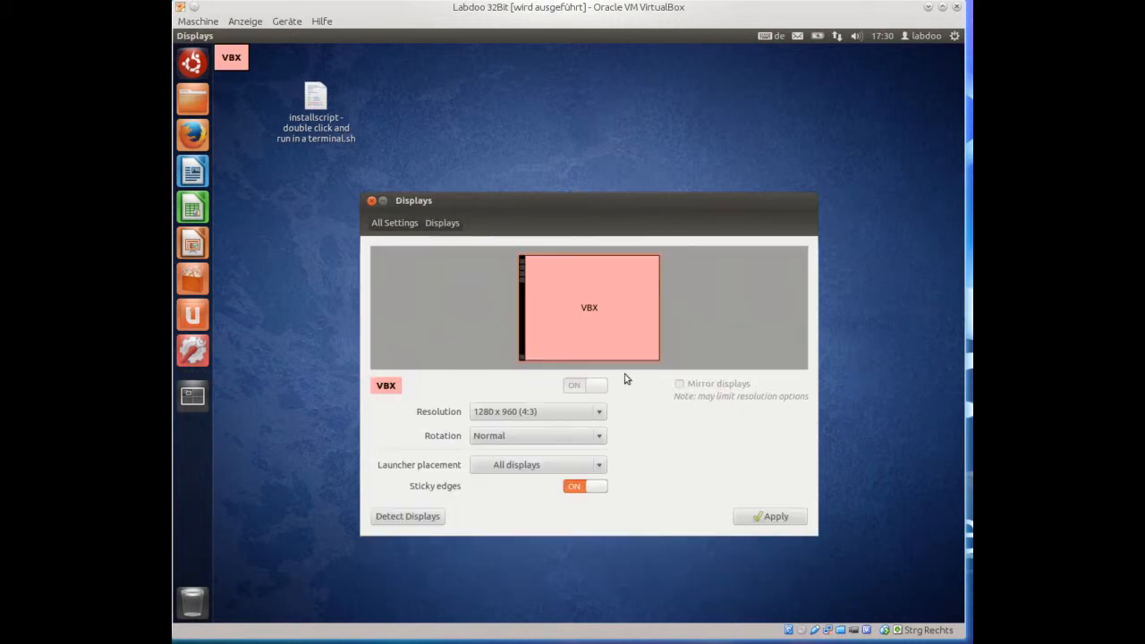
left_click(400, 518)
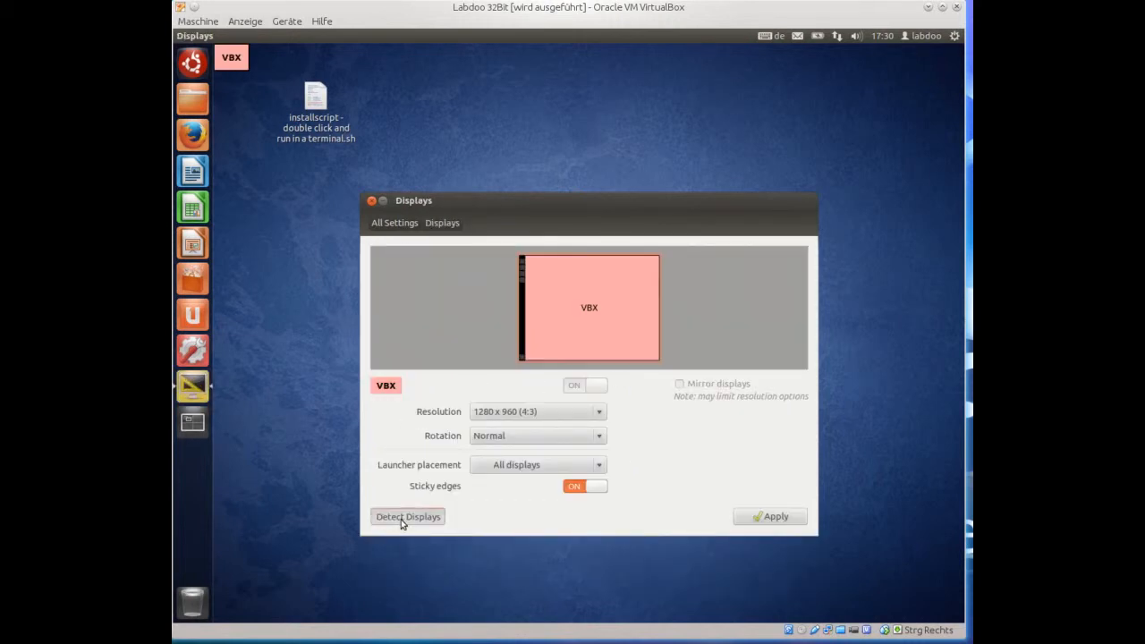
left_click(599, 415)
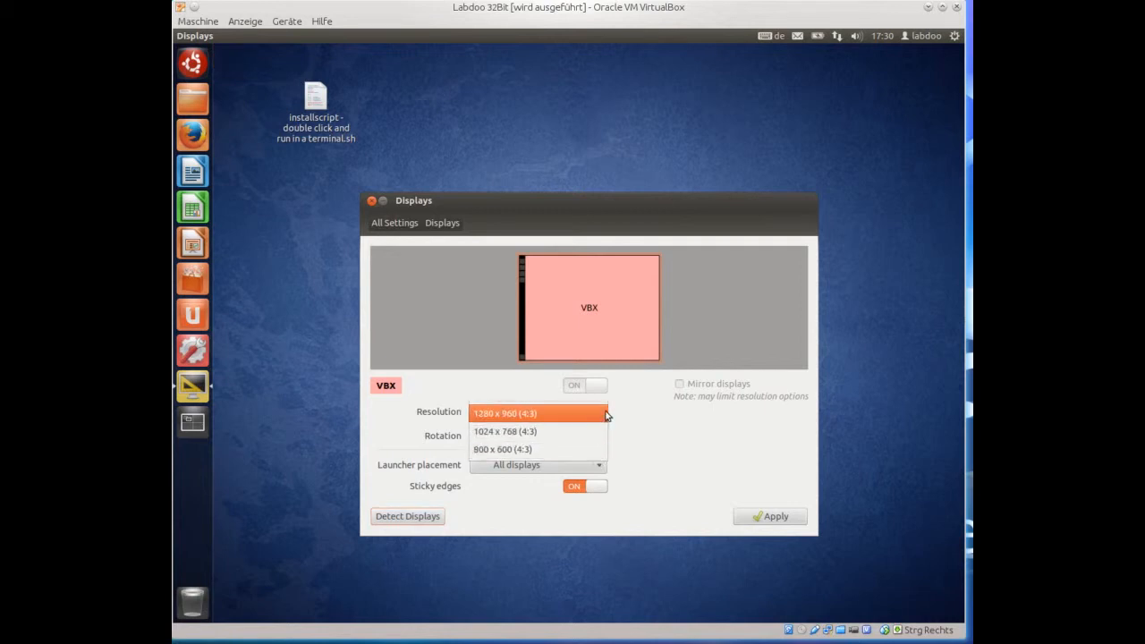
left_click(606, 413)
left_click(770, 518)
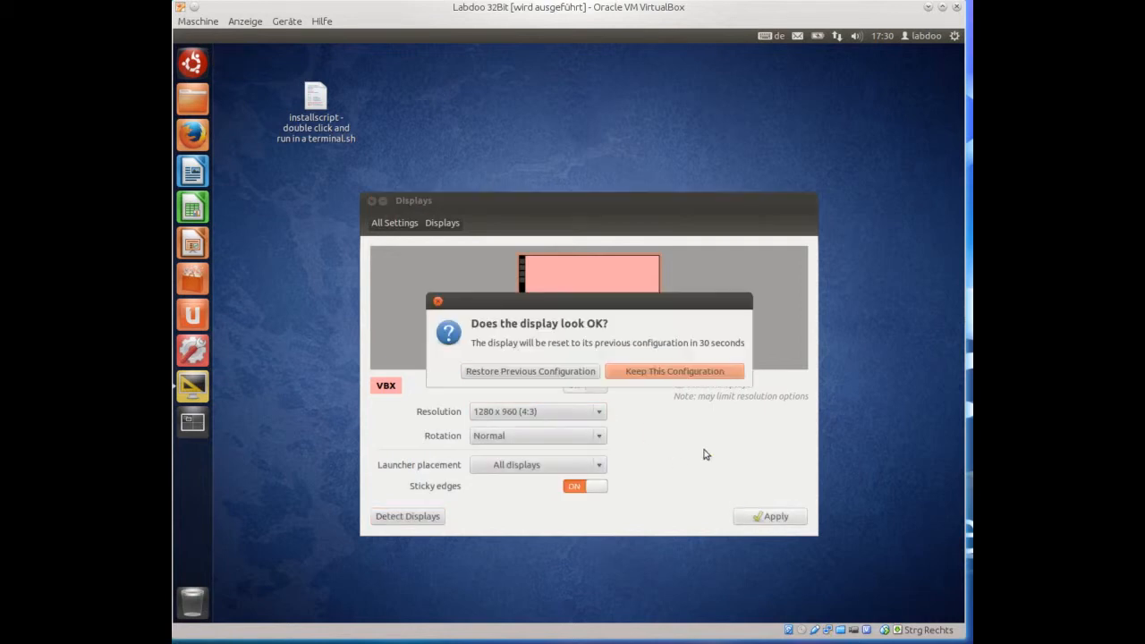
left_click(652, 372)
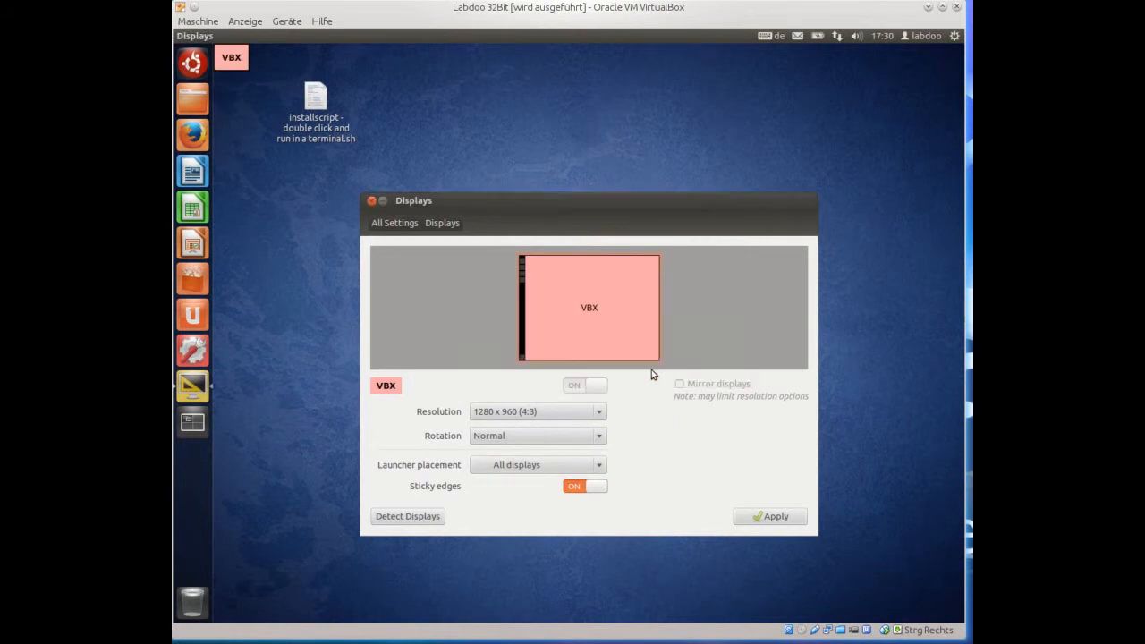
Check the device name labdoo-000002999 in the Details panel, then return to All Settings.
left_click(394, 224)
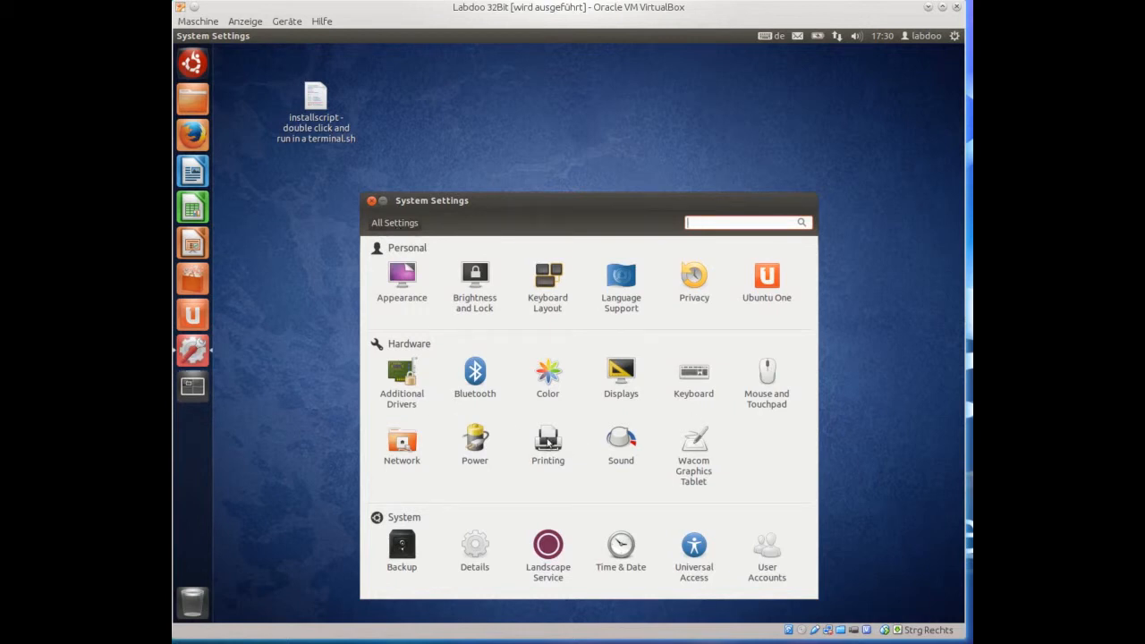
left_click(474, 553)
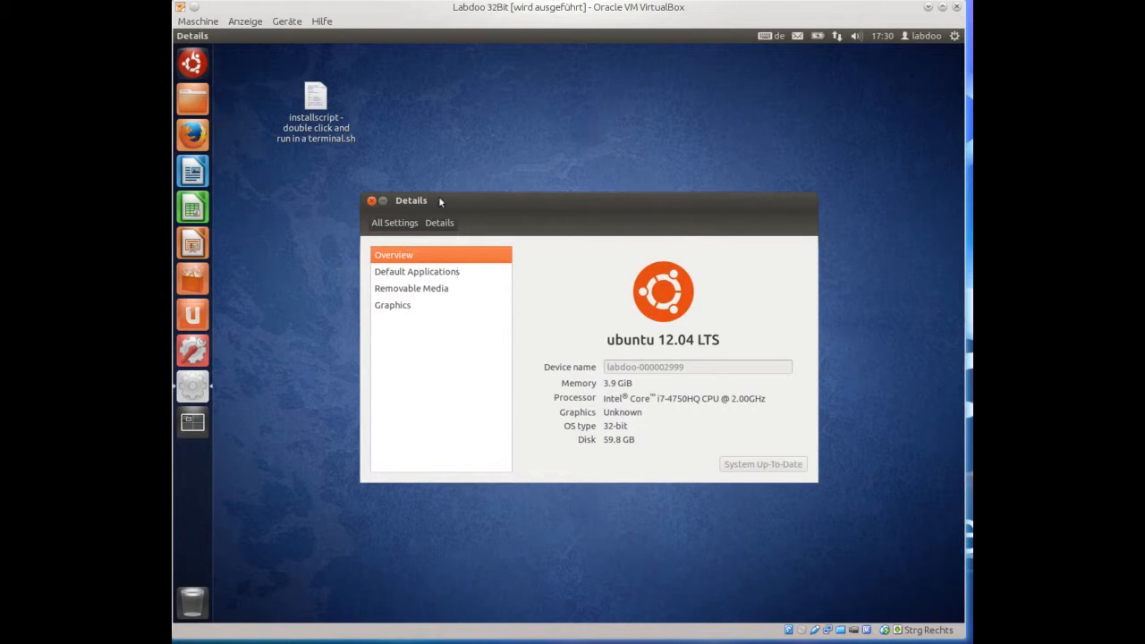
left_click(406, 224)
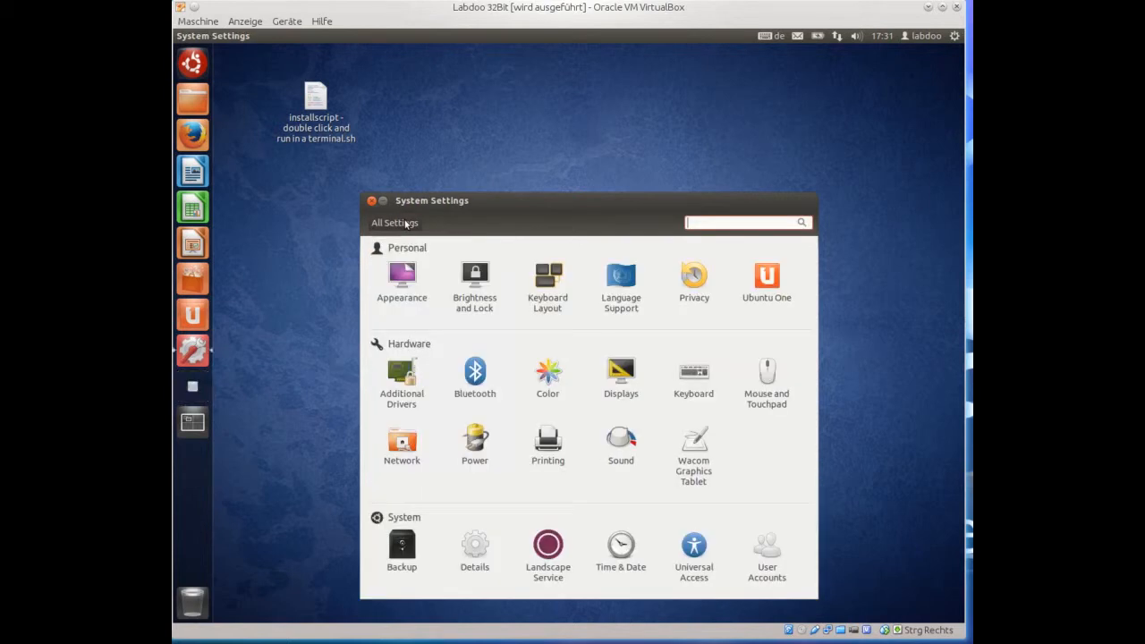
left_click(690, 559)
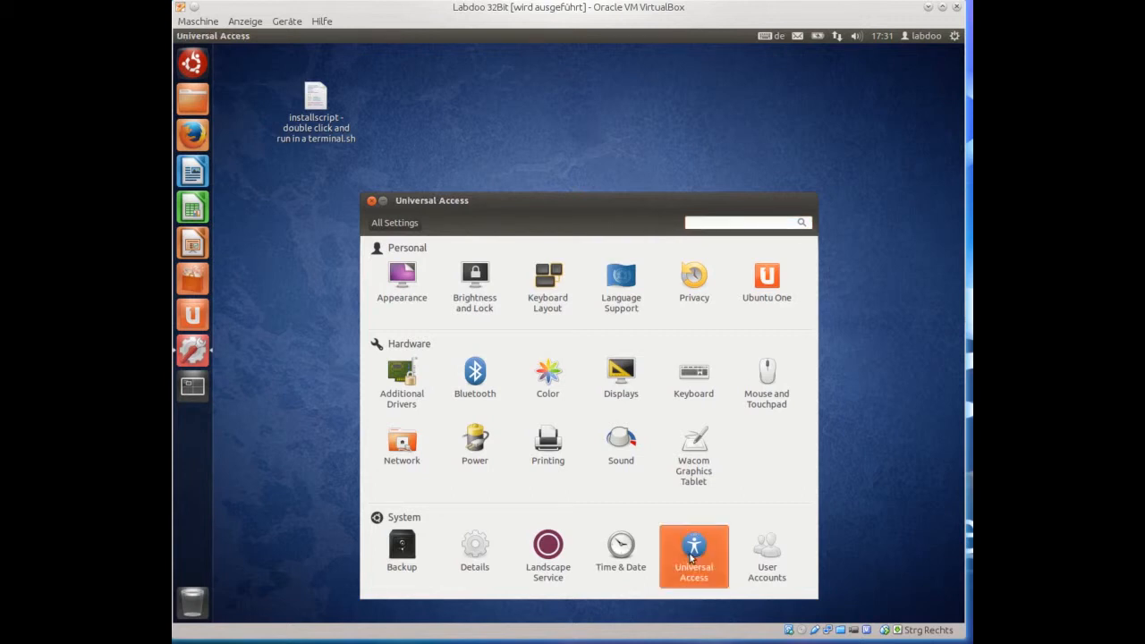
left_click(511, 298)
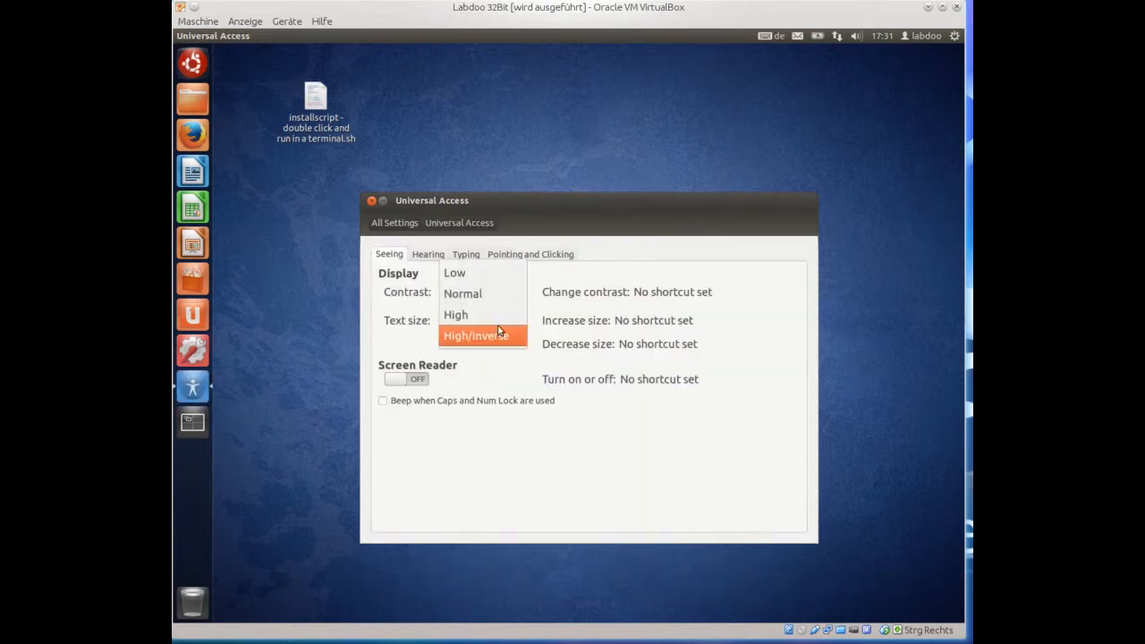
left_click(494, 334)
left_click(466, 321)
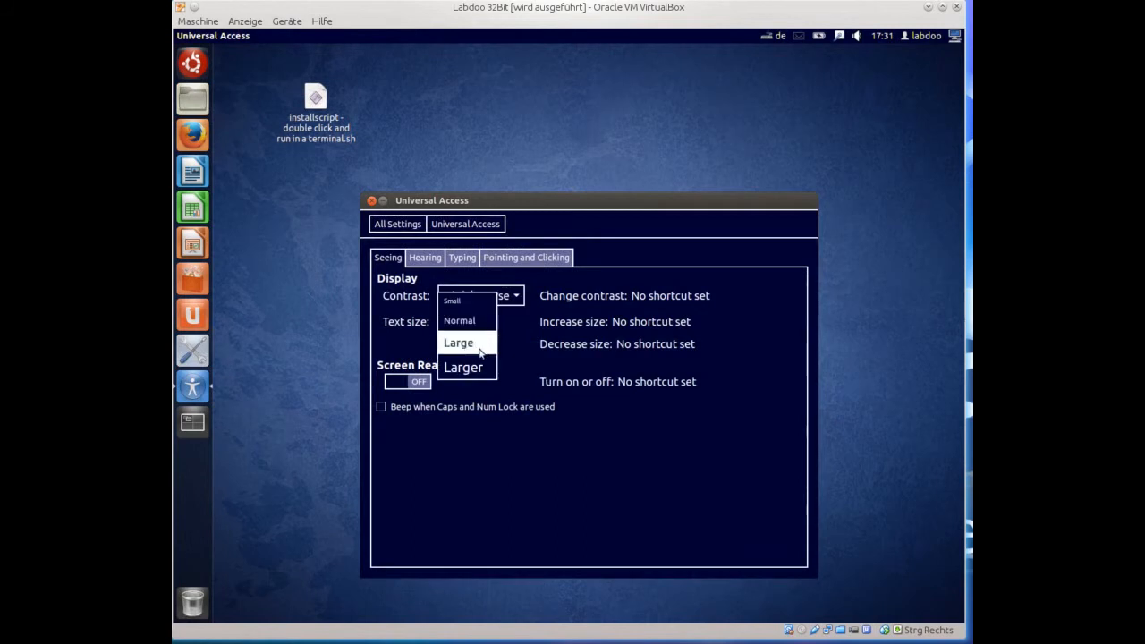
left_click(474, 367)
left_click(454, 268)
left_click(491, 267)
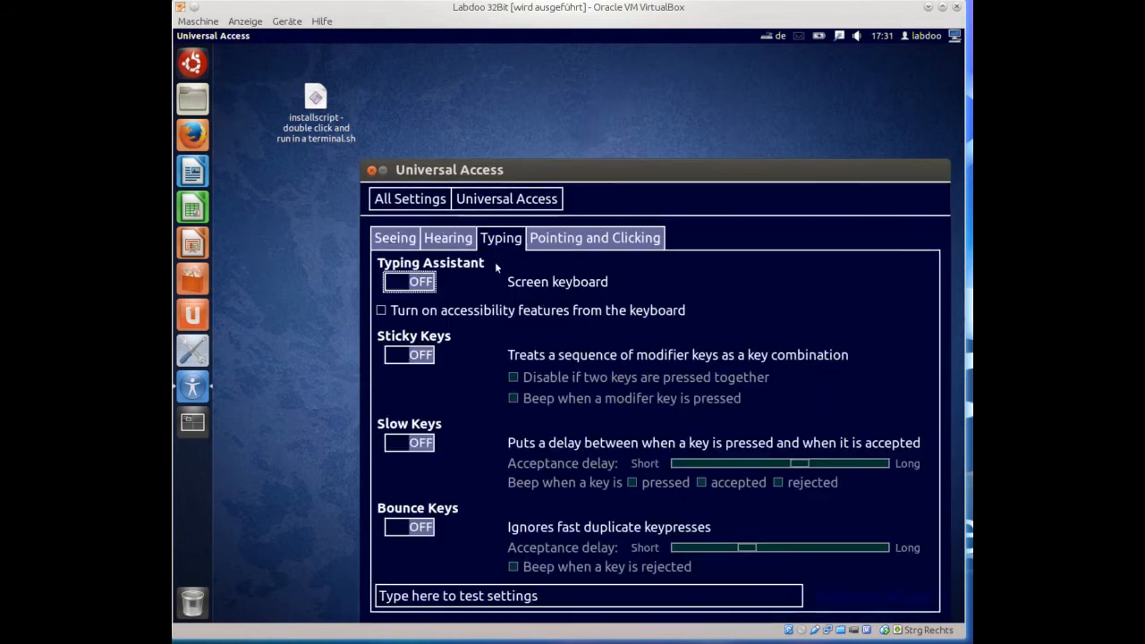
left_click(394, 236)
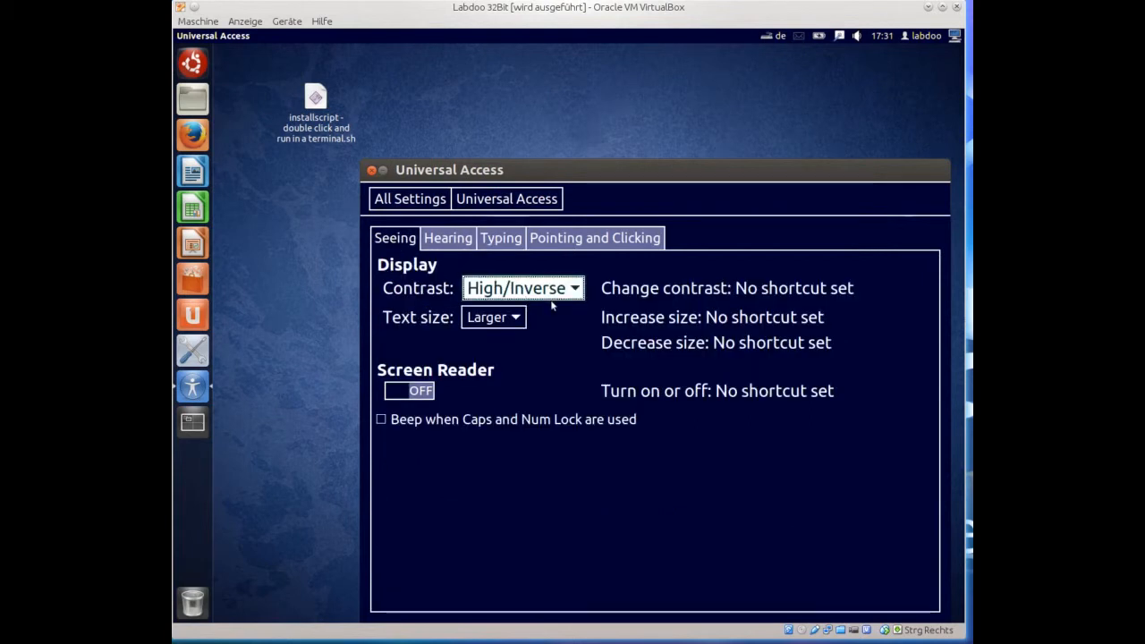
left_click(506, 326)
left_click(483, 266)
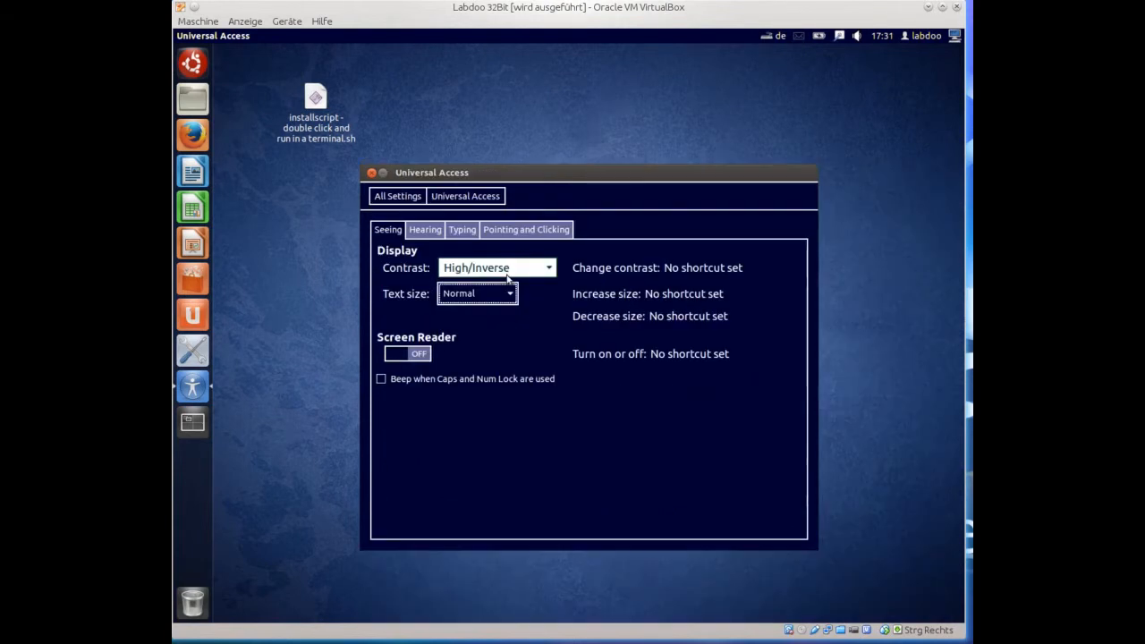
left_click(546, 267)
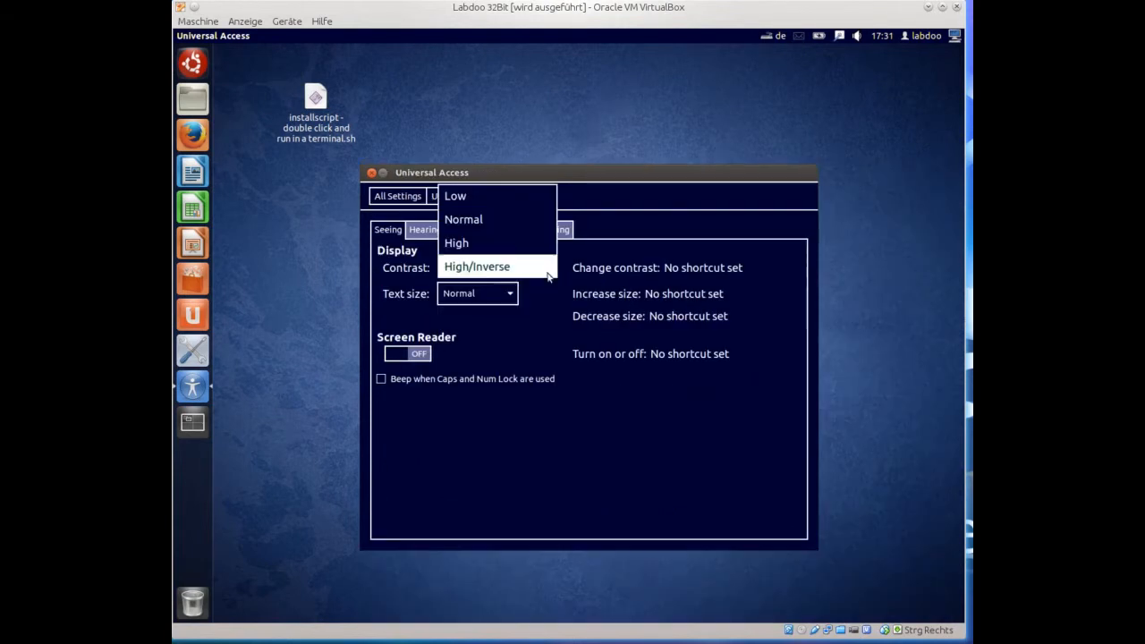
left_click(515, 221)
left_click(410, 202)
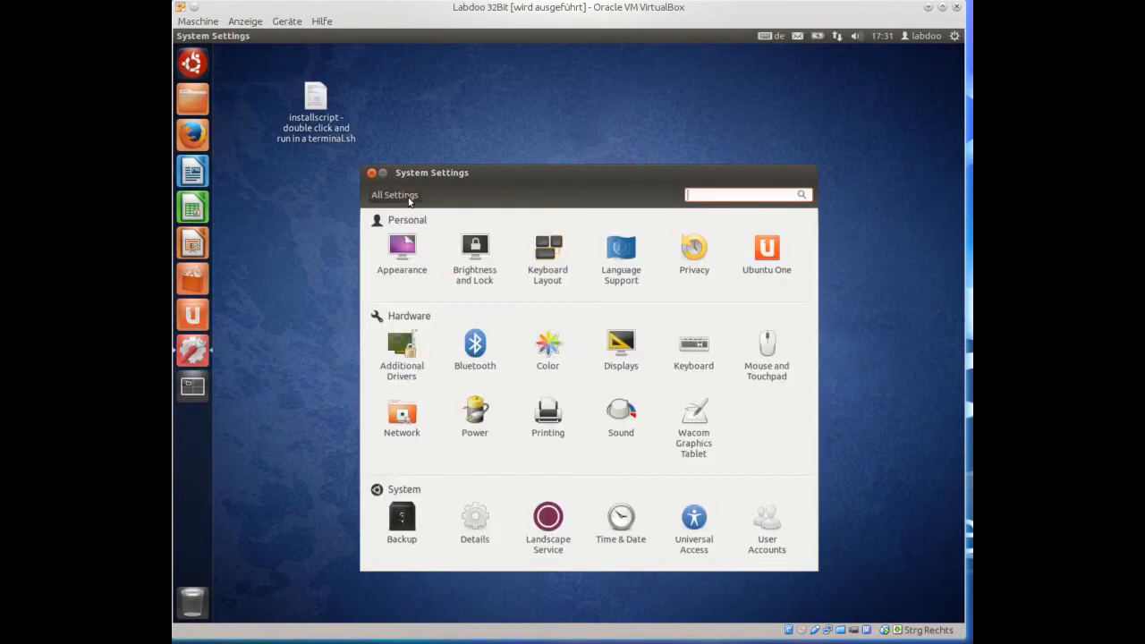
Unlock the User Accounts settings by authenticating with the administrator password.
left_click(771, 525)
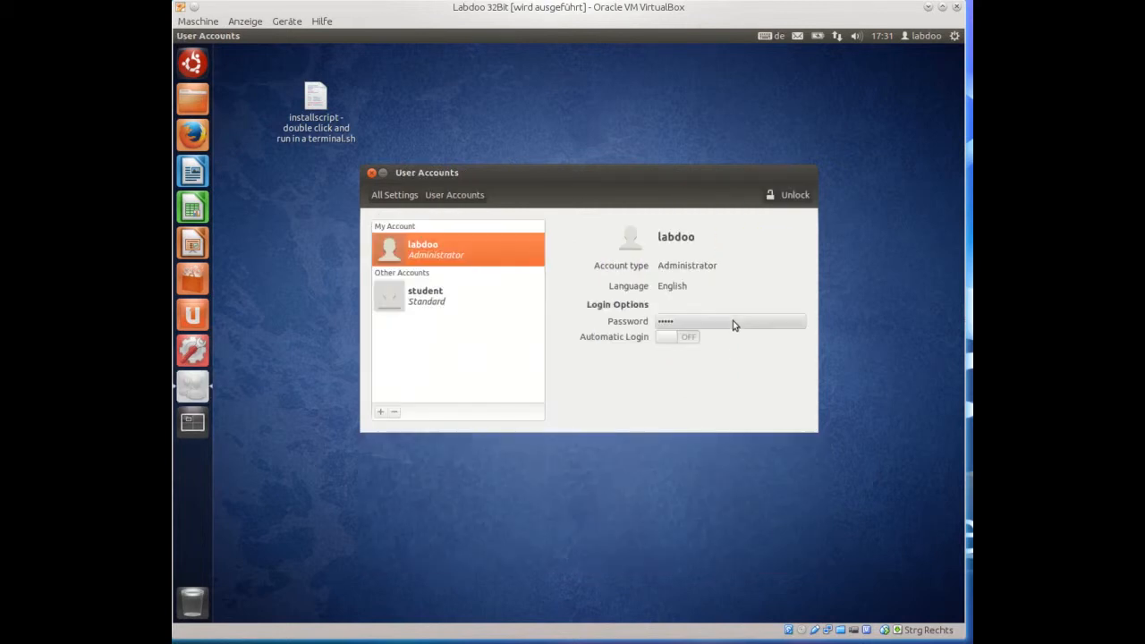
left_click(780, 201)
type("l")
key("Return")
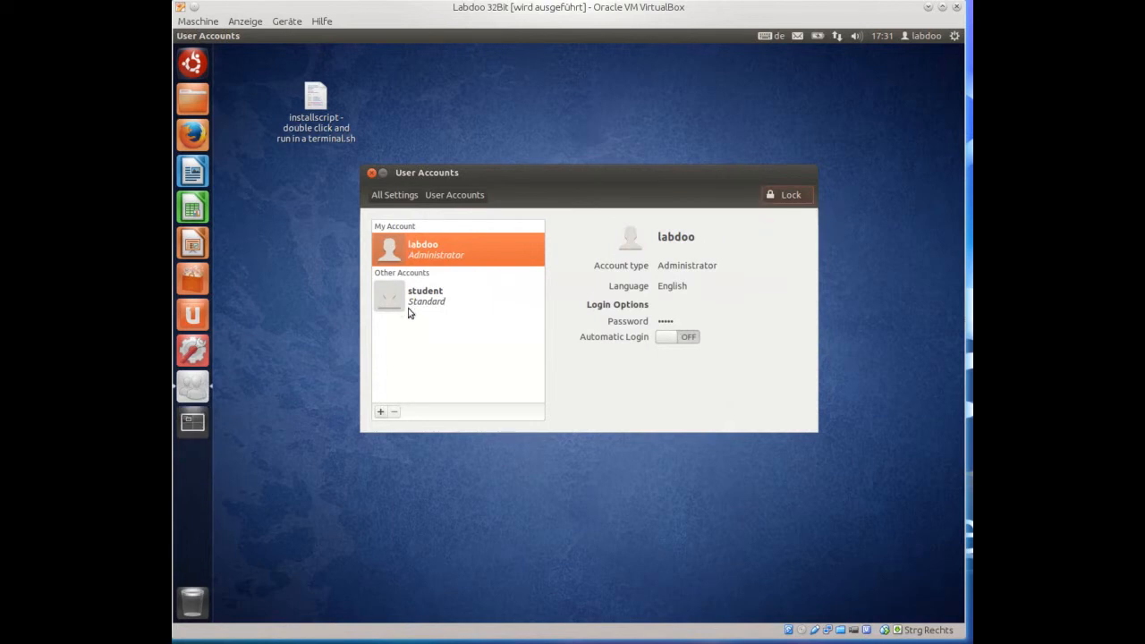
Start and cancel an administrator password change, then relock and close User Accounts.
left_click(660, 321)
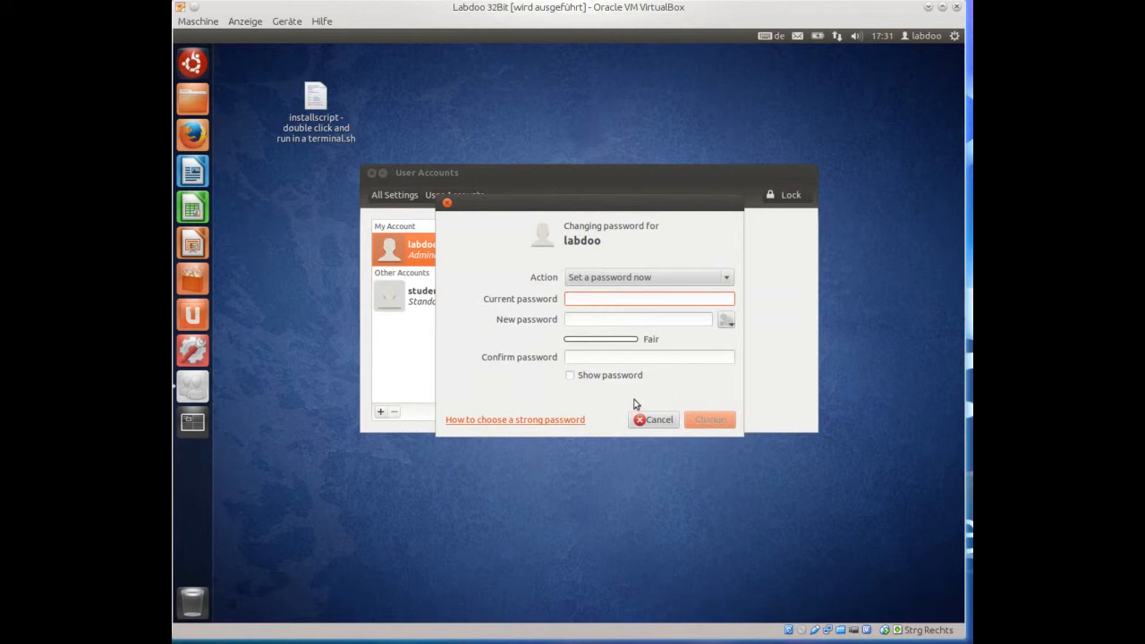
left_click(651, 426)
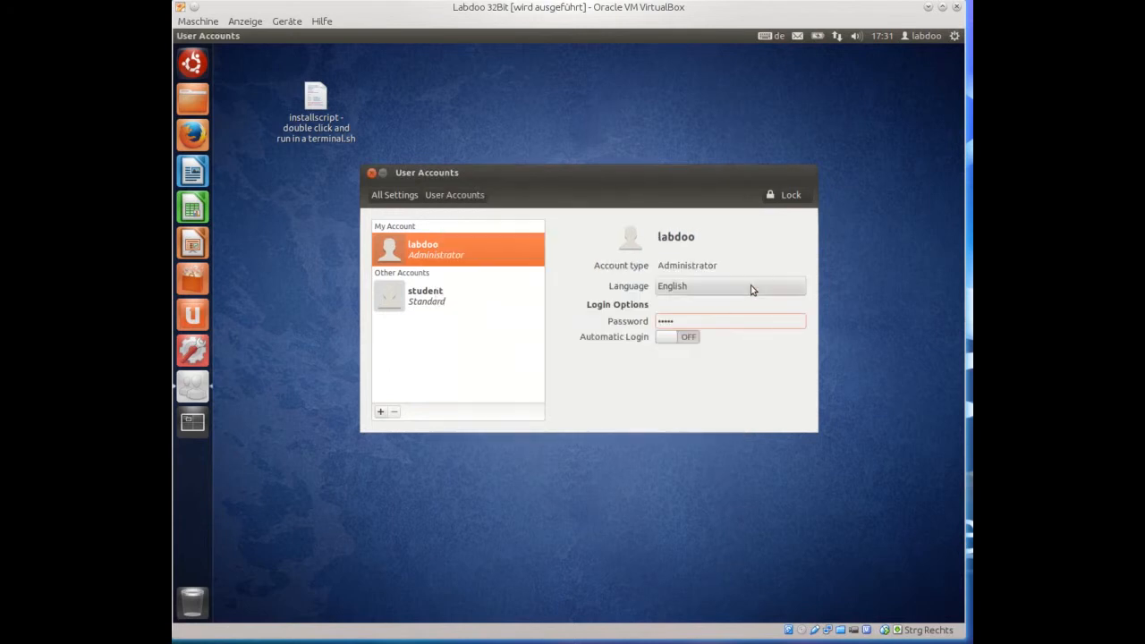
left_click(789, 197)
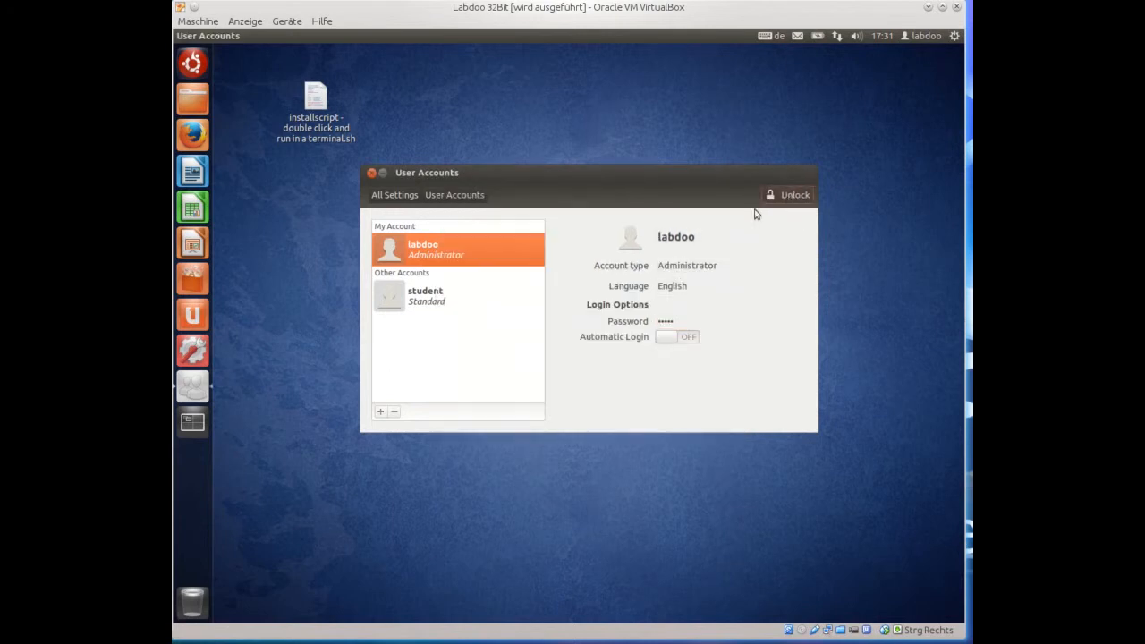
left_click(370, 174)
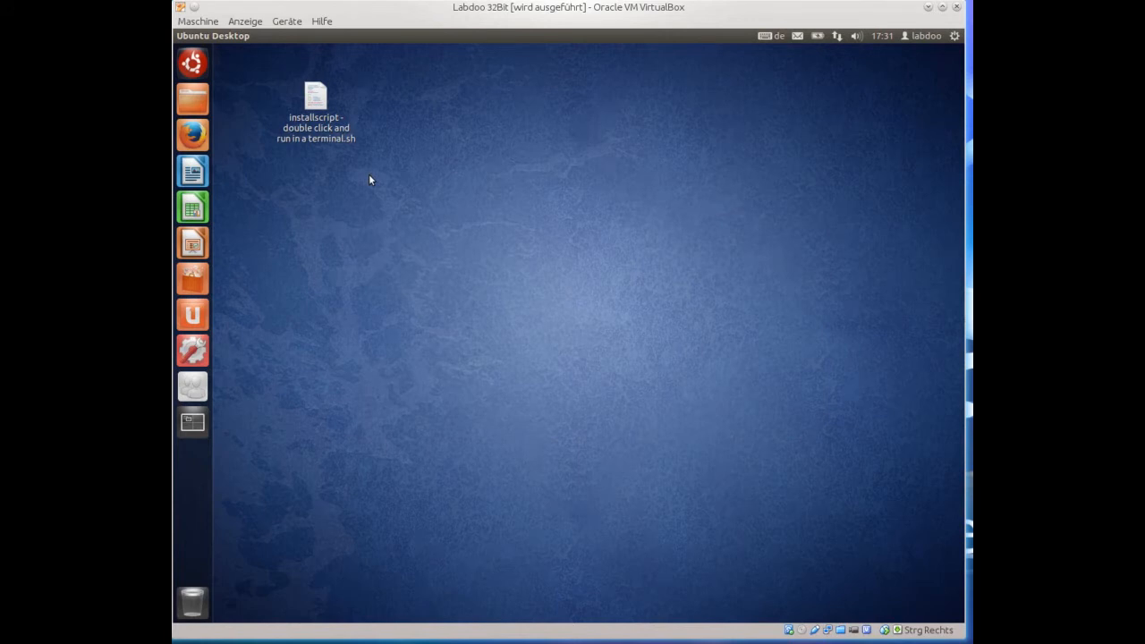
Log out of the administrator session from the system menu.
left_click(955, 38)
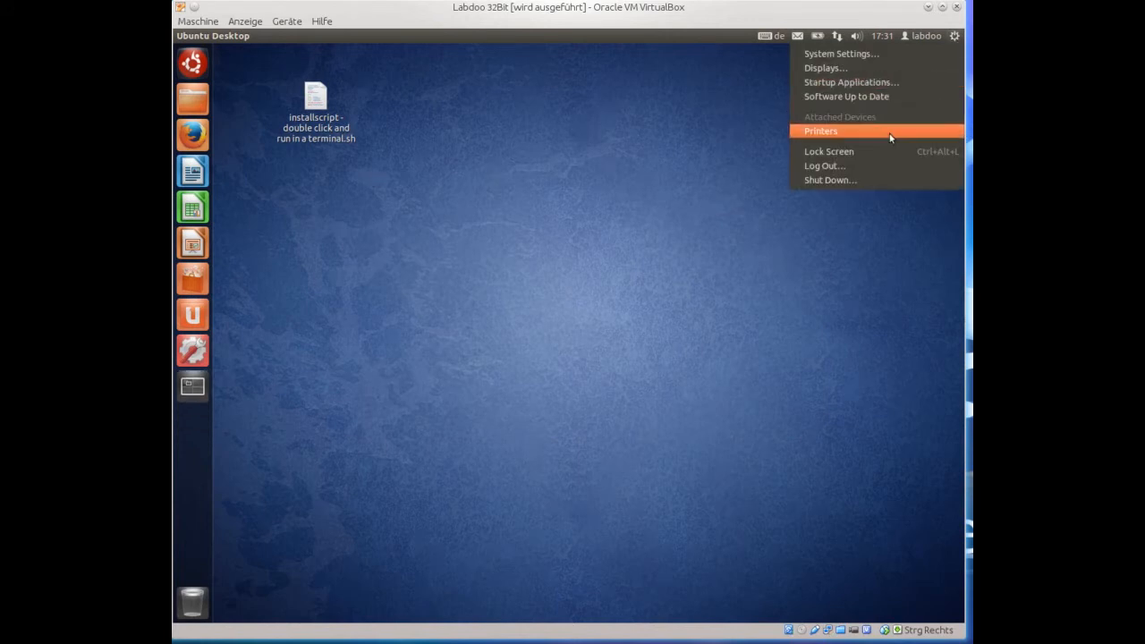
left_click(869, 166)
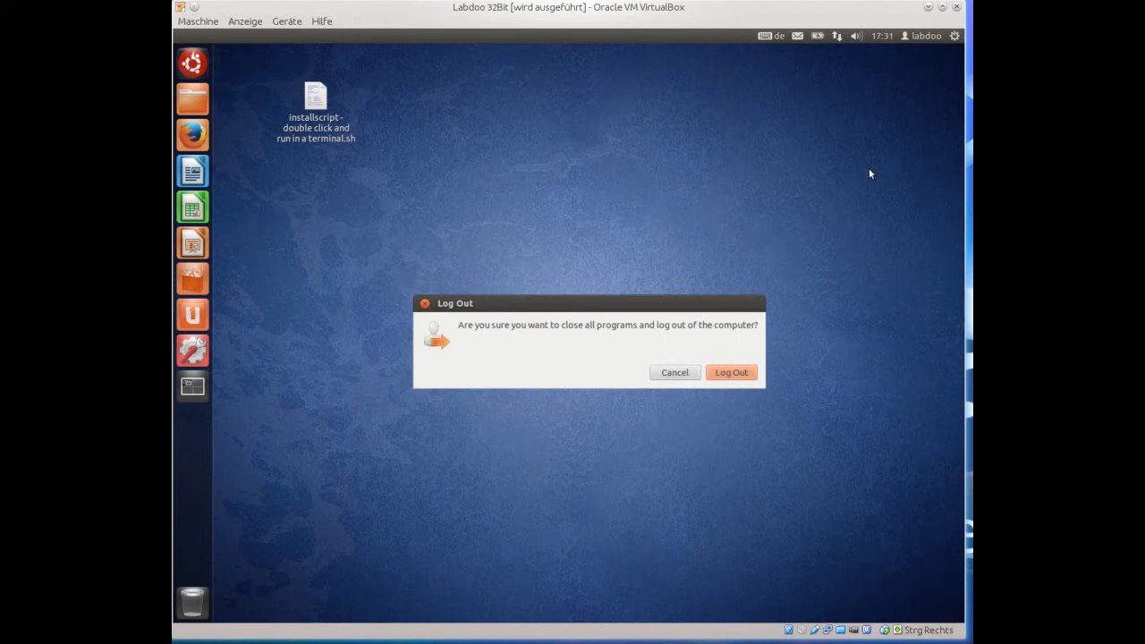
left_click(750, 371)
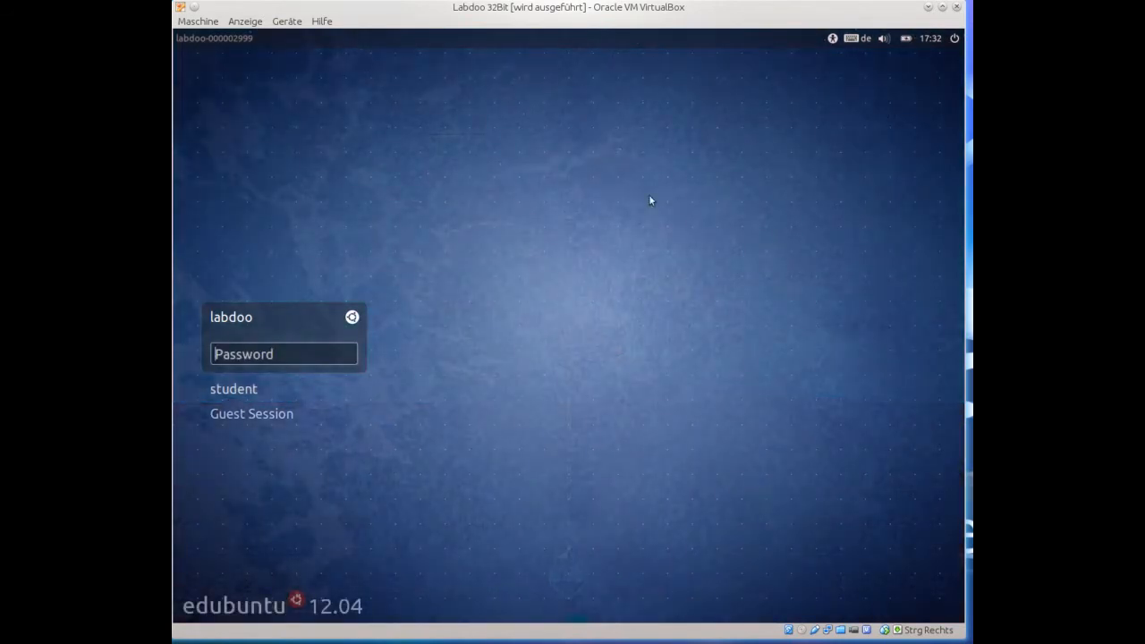
Select the student account on the login screen and sign in with its password.
key("Down")
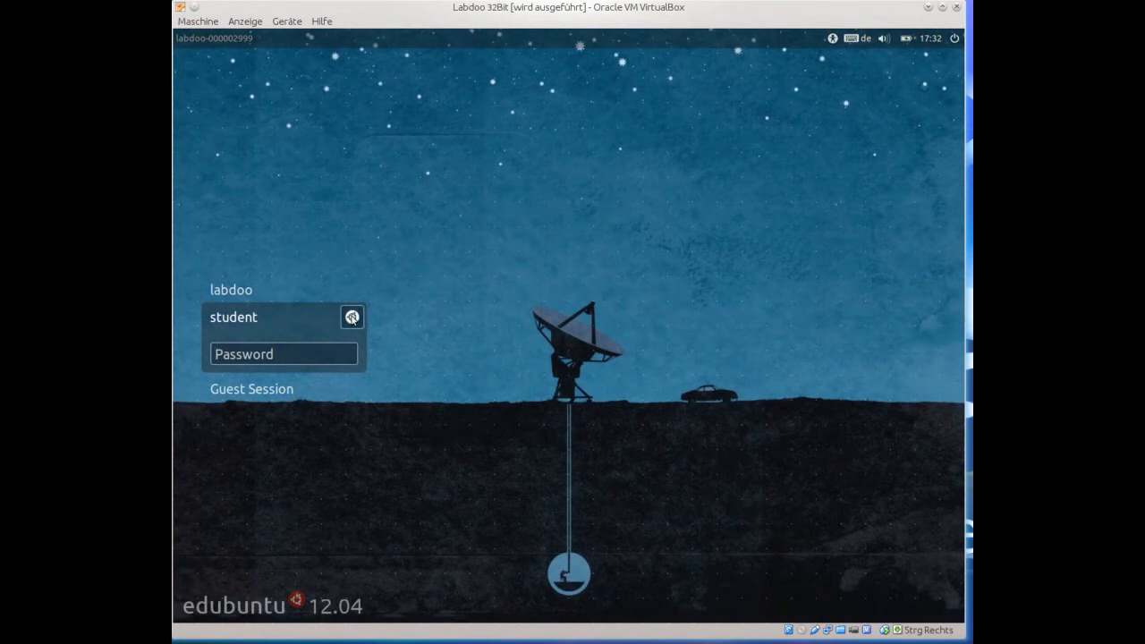
type("student")
key("Return")
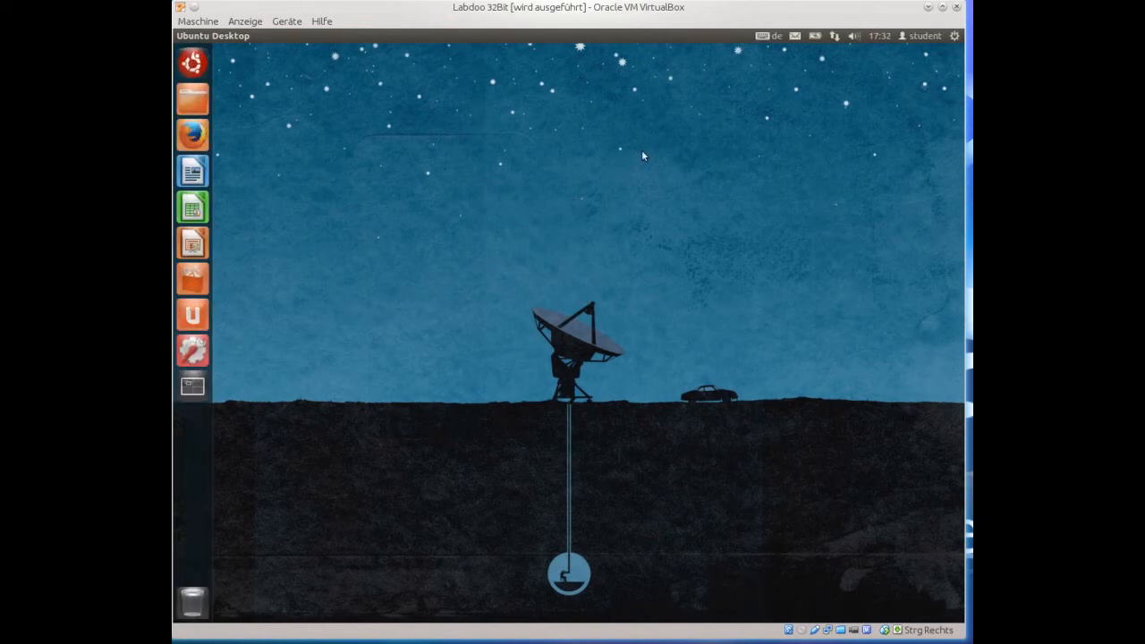
Review the student's available keyboard layouts, then log out of the student session.
left_click(762, 40)
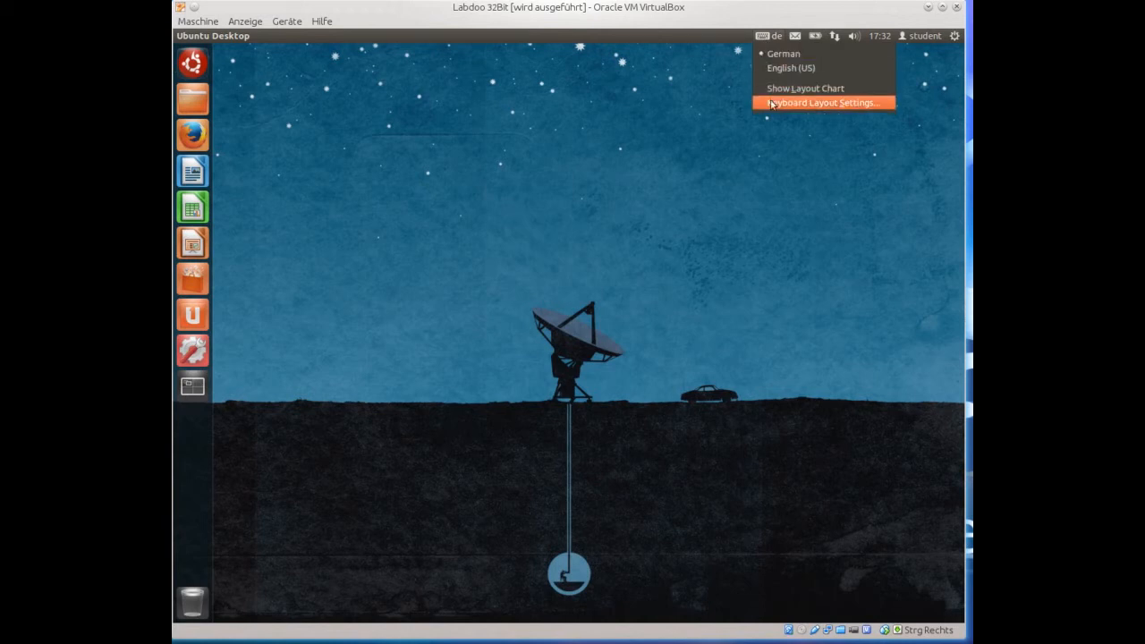
left_click(762, 135)
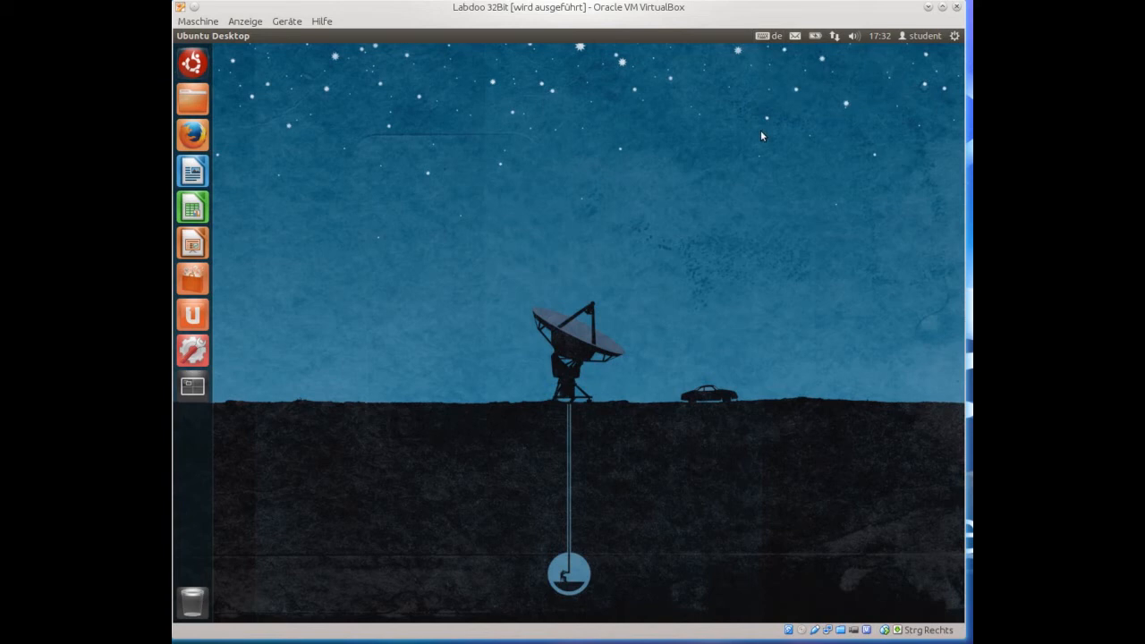
left_click(956, 38)
left_click(890, 166)
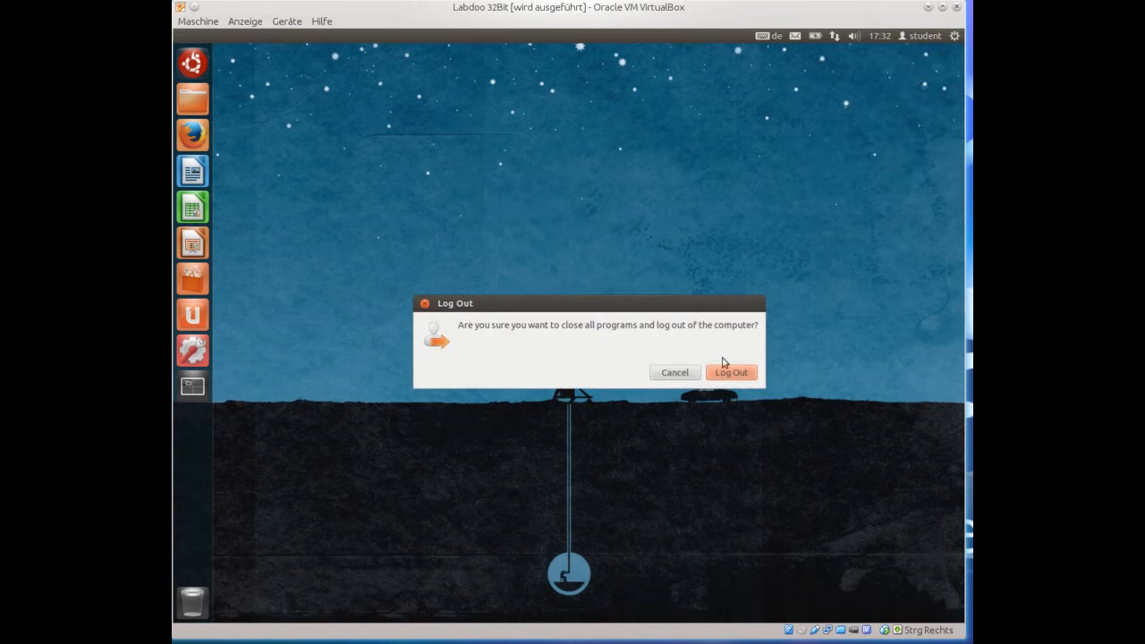
left_click(728, 374)
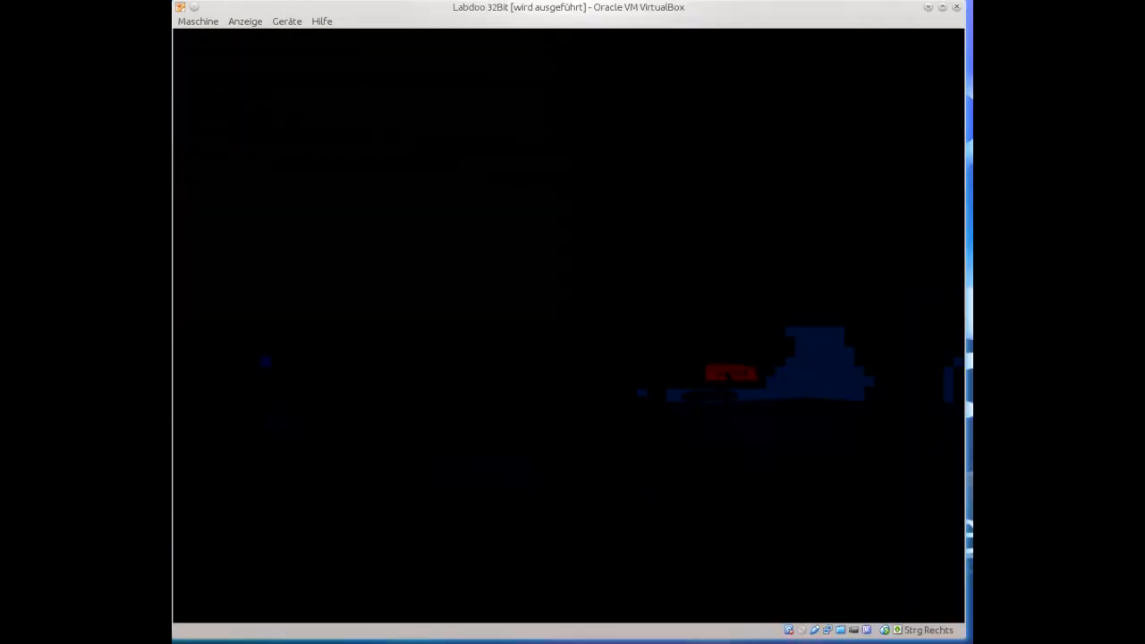
Select the administrator on the login screen and shut down the virtual machine.
key("Up")
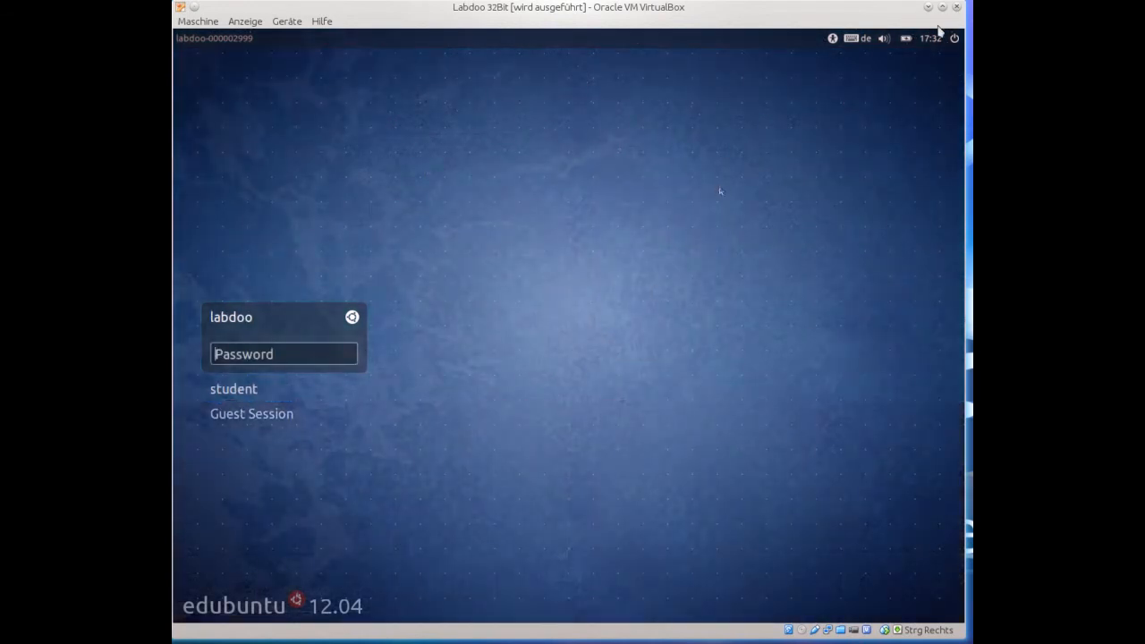
left_click(953, 39)
left_click(940, 62)
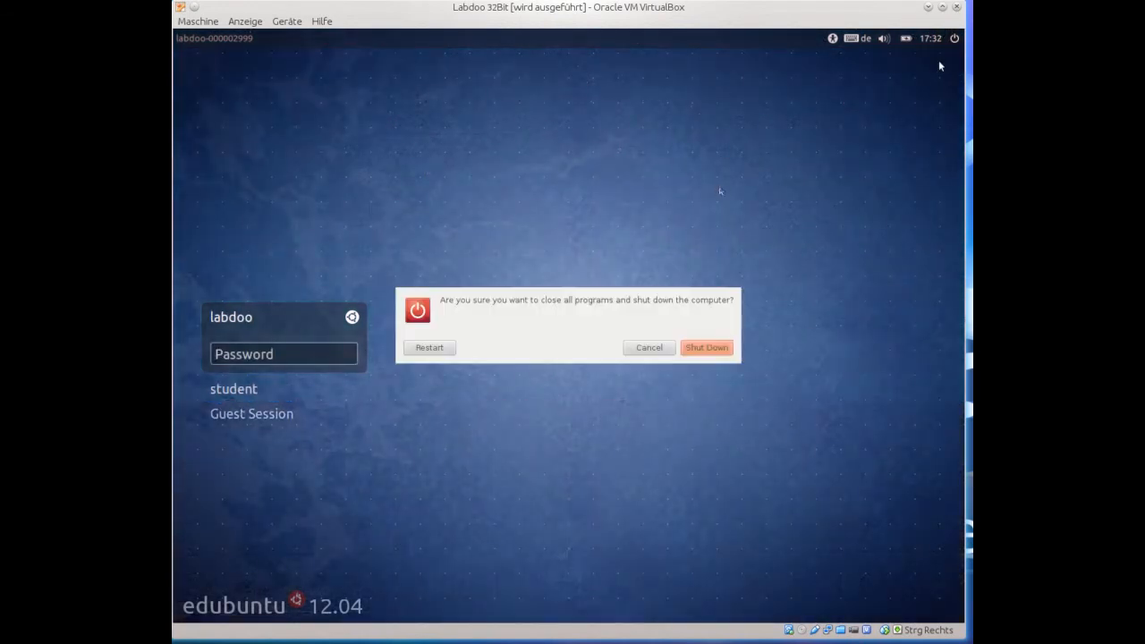
left_click(697, 349)
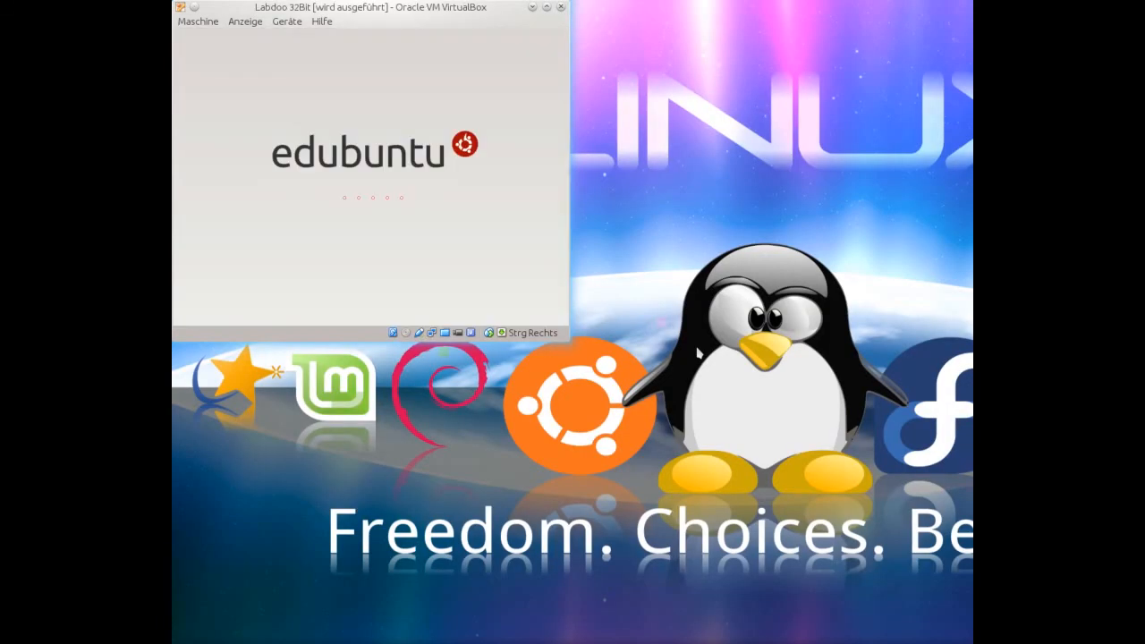